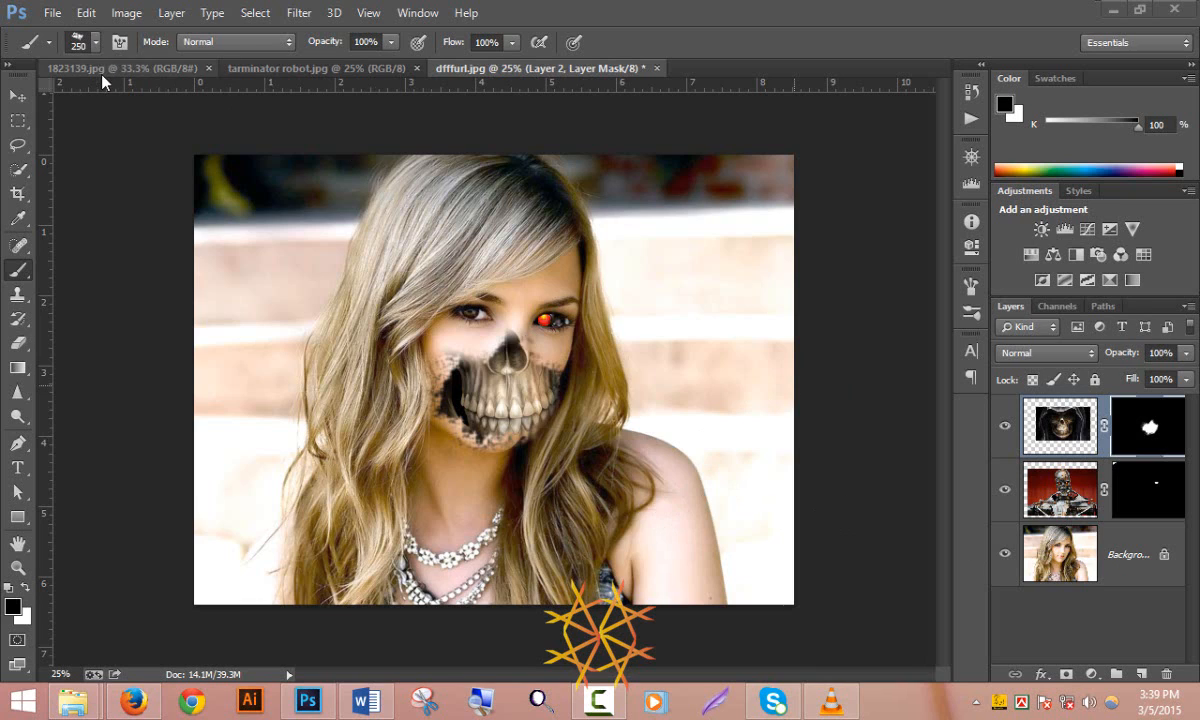
# Step: Examine the skull and robot source images and compare the finished face composite with and without its two masked layers
pyautogui.click(95, 69)
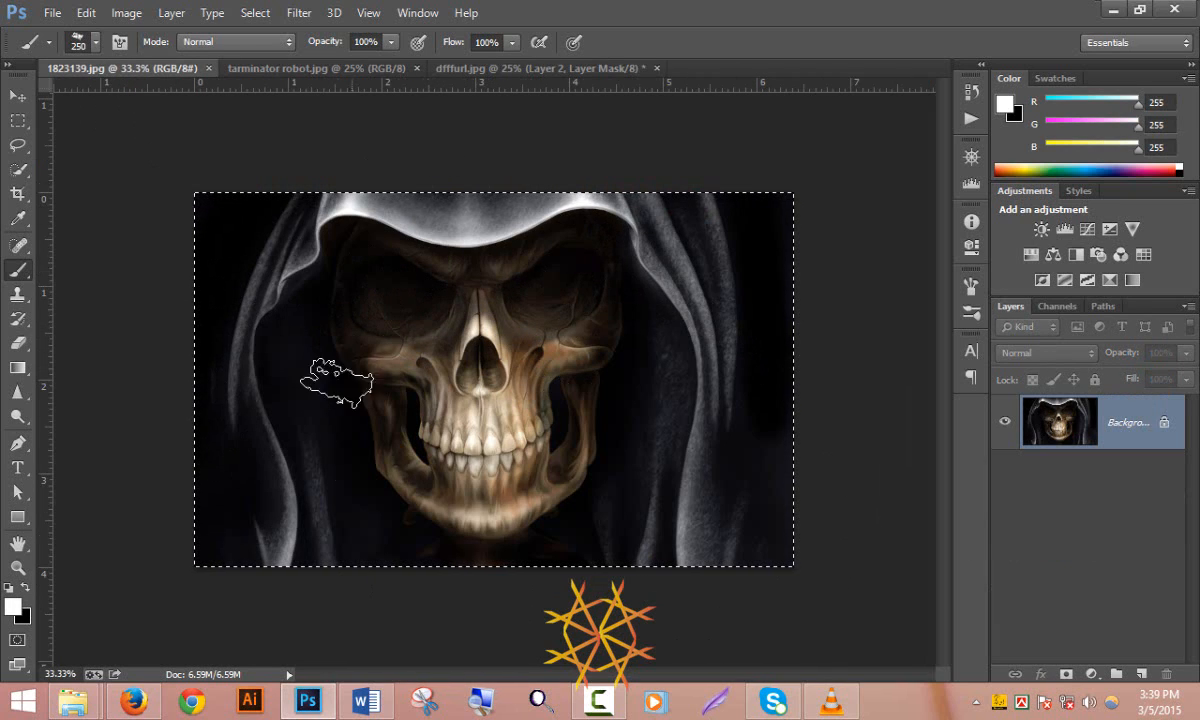
pyautogui.click(316, 69)
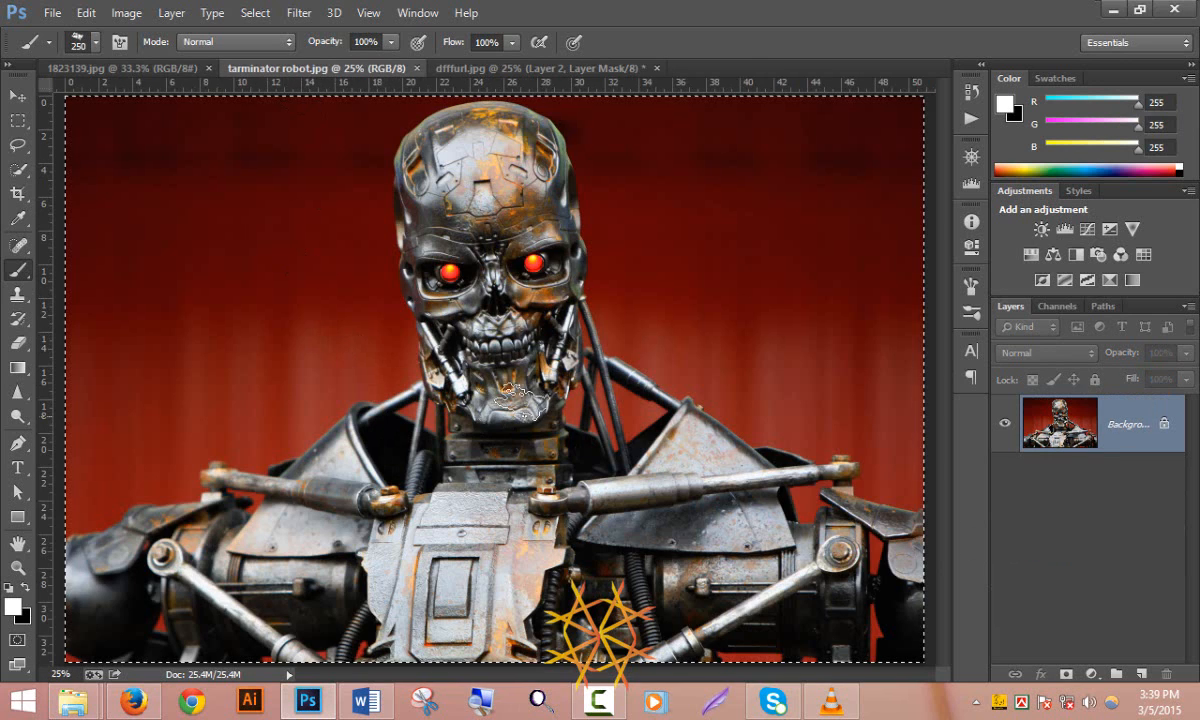
pyautogui.click(502, 70)
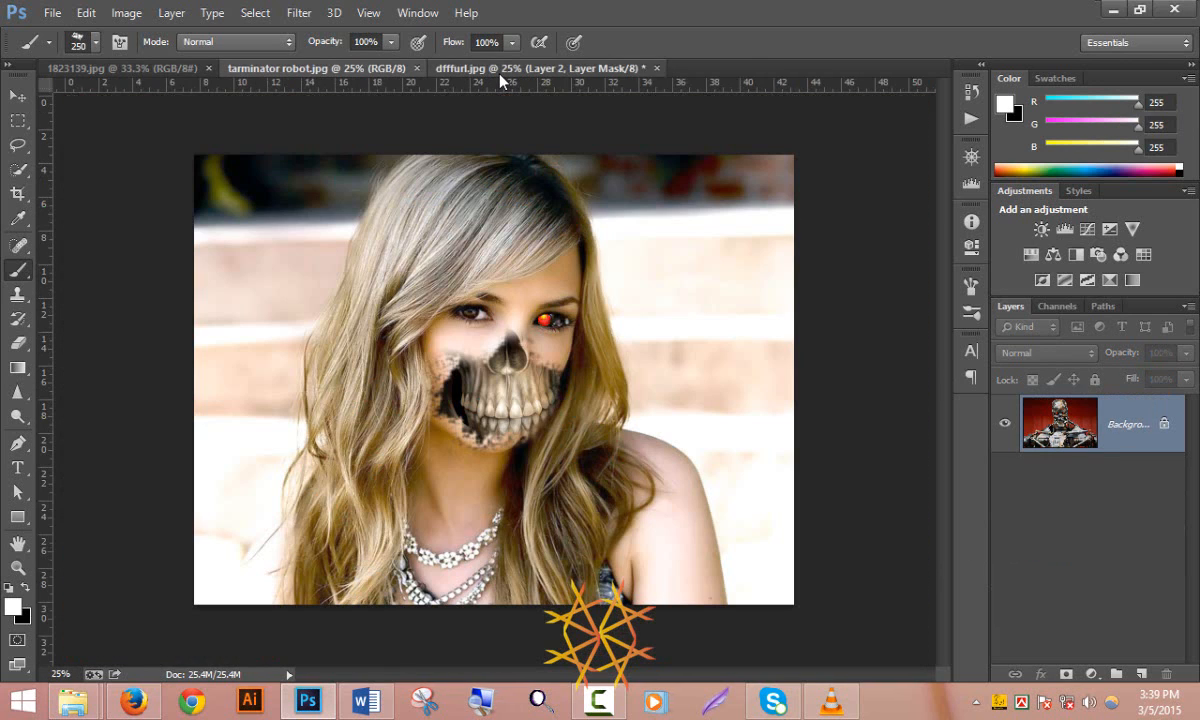
pyautogui.click(1005, 424)
pyautogui.click(1005, 493)
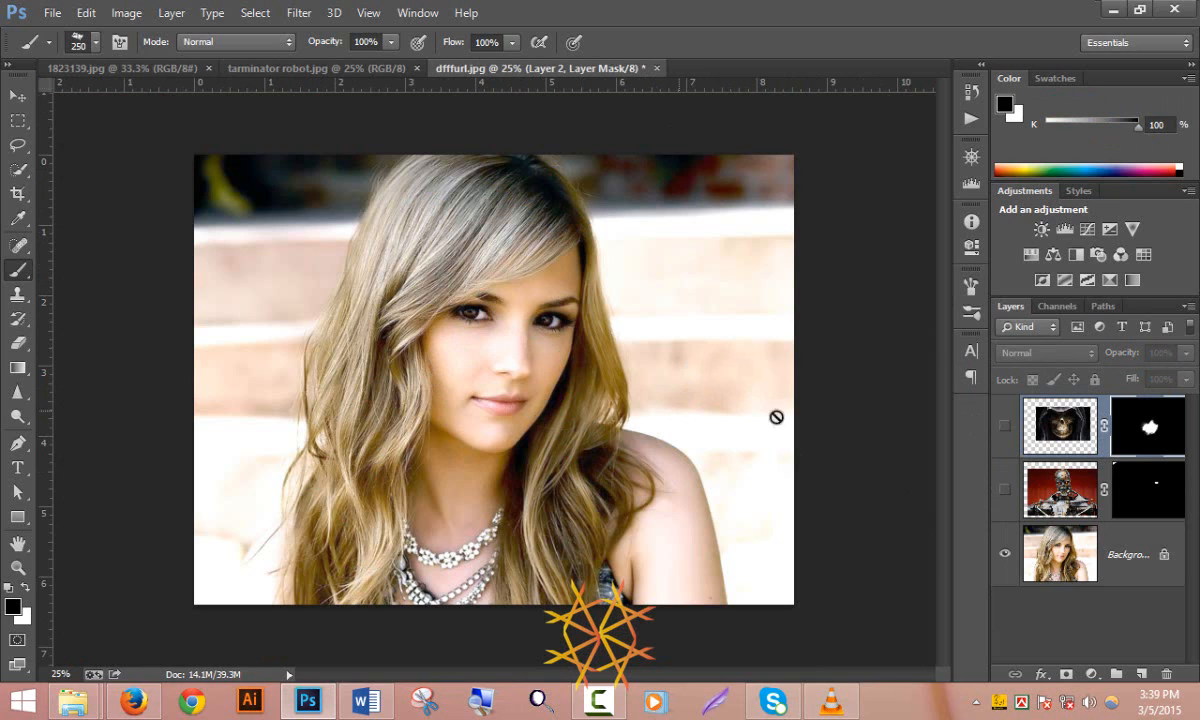
pyautogui.click(1005, 489)
pyautogui.click(1005, 425)
pyautogui.click(258, 69)
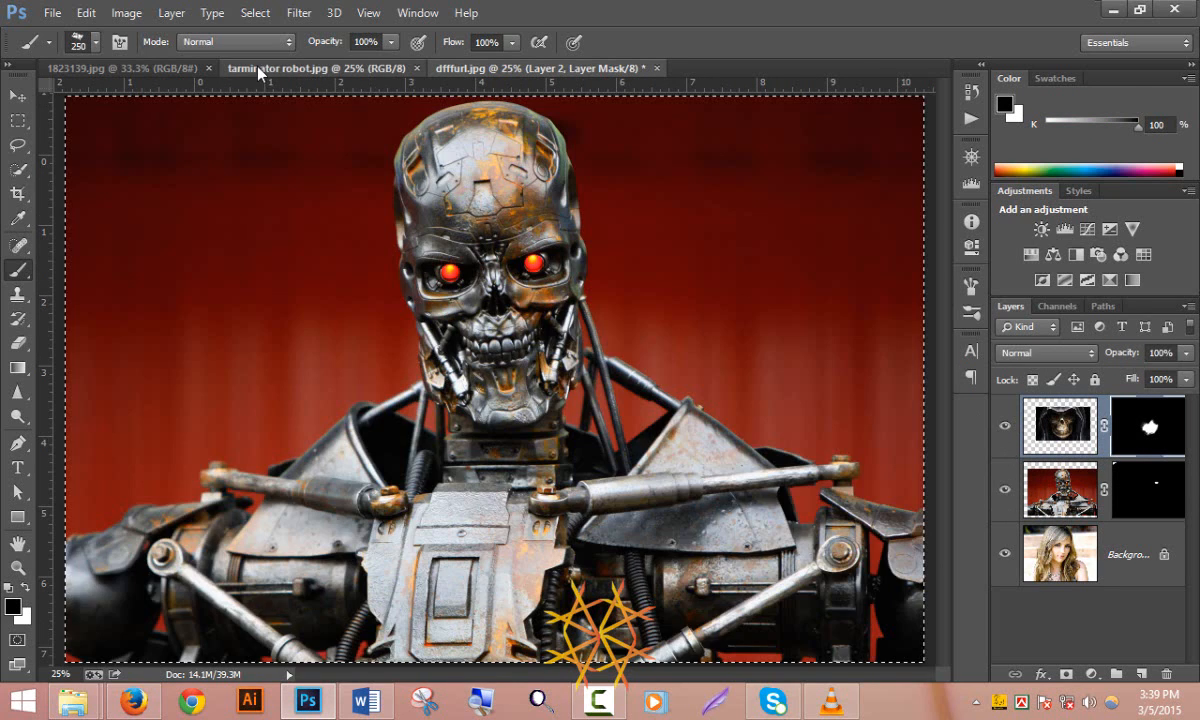
pyautogui.click(165, 70)
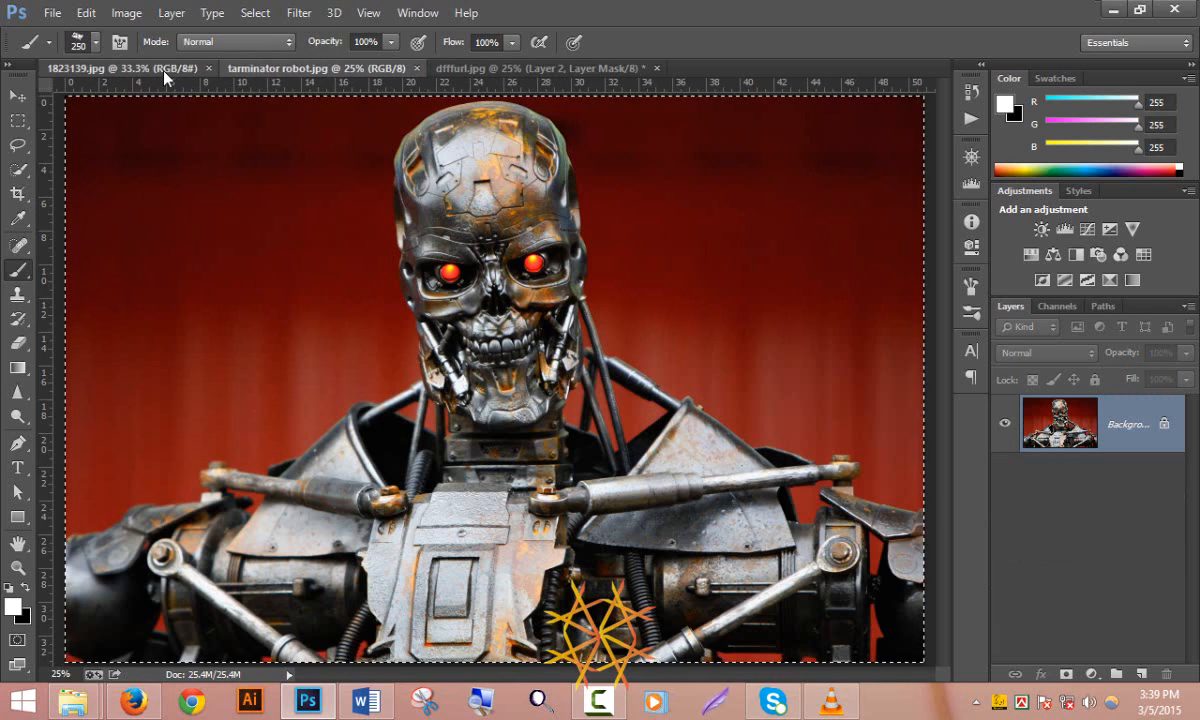
pyautogui.click(287, 68)
pyautogui.click(520, 68)
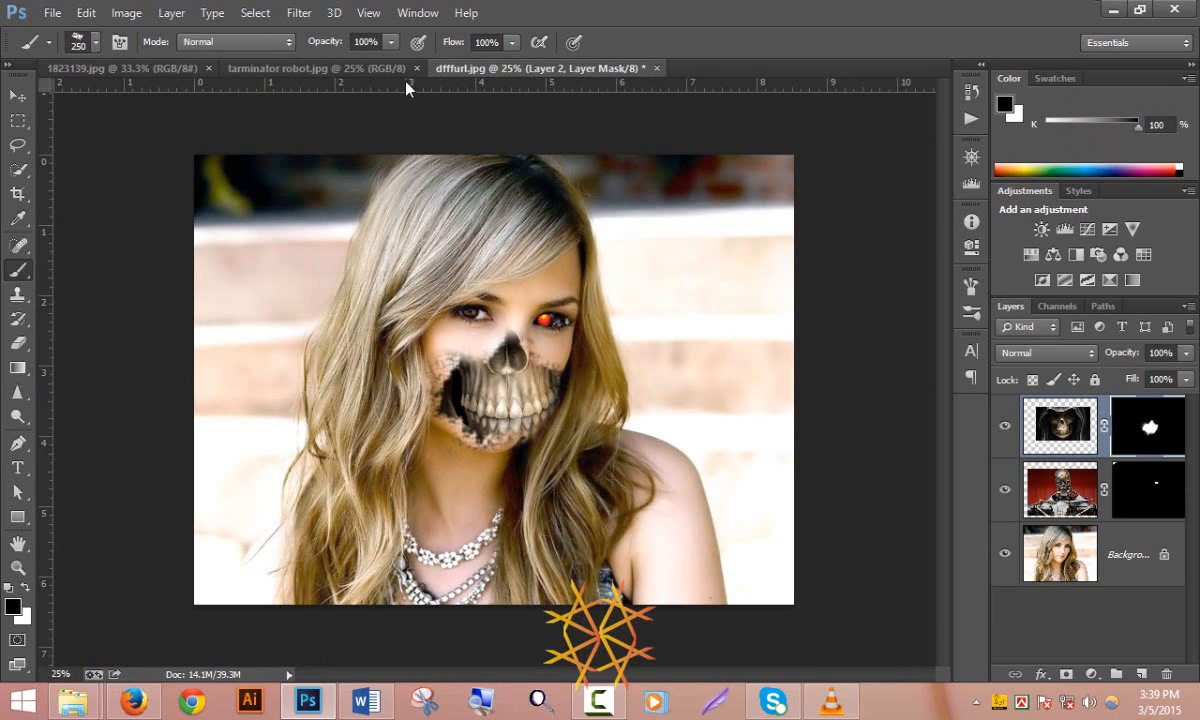
# Step: Activate the Move tool and close the finished composite without saving its changes
pyautogui.click(18, 95)
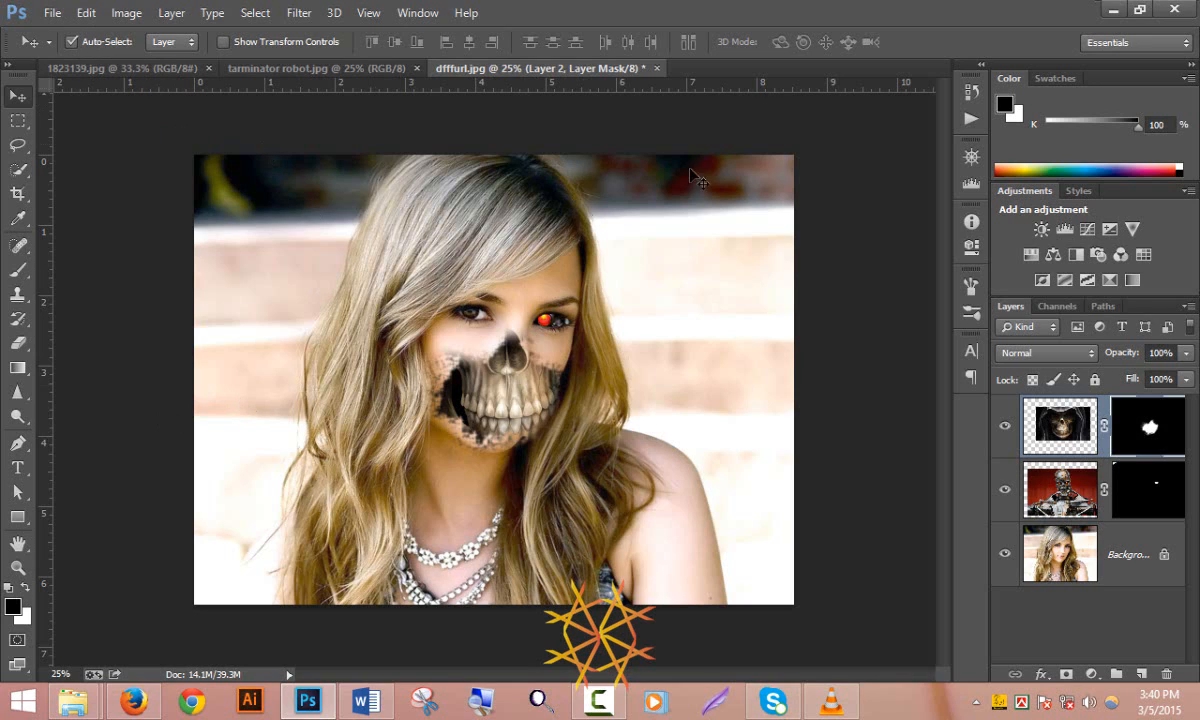
pyautogui.click(656, 68)
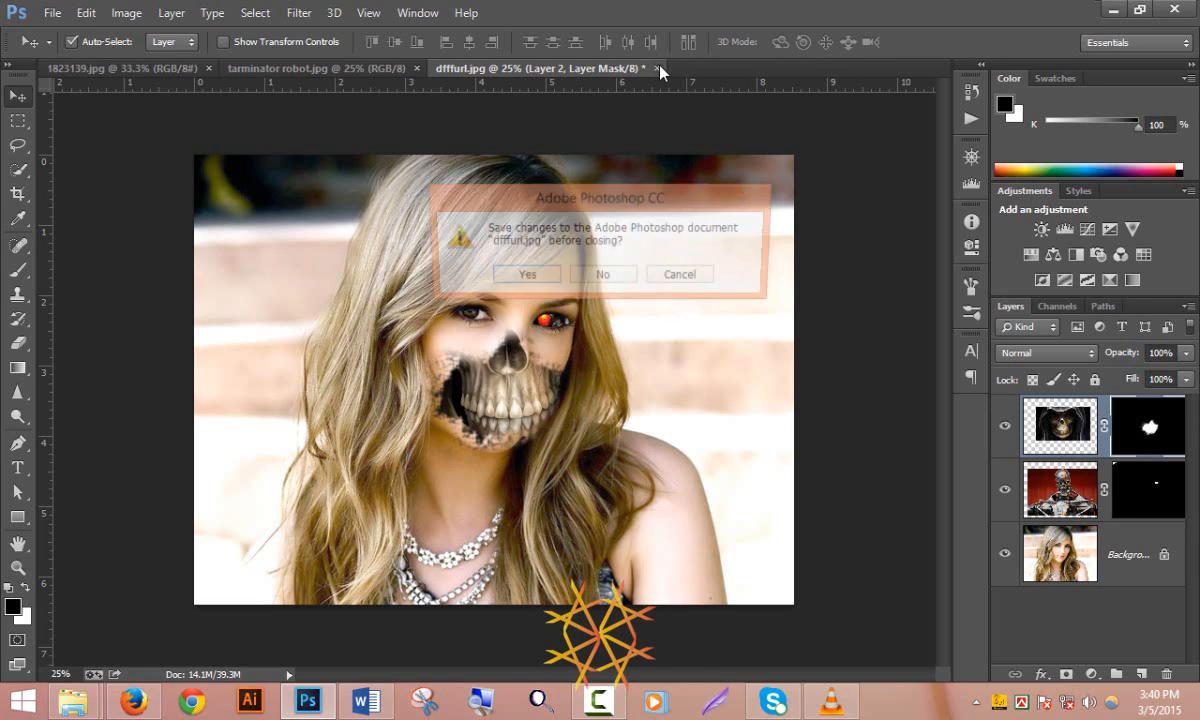
pyautogui.click(603, 276)
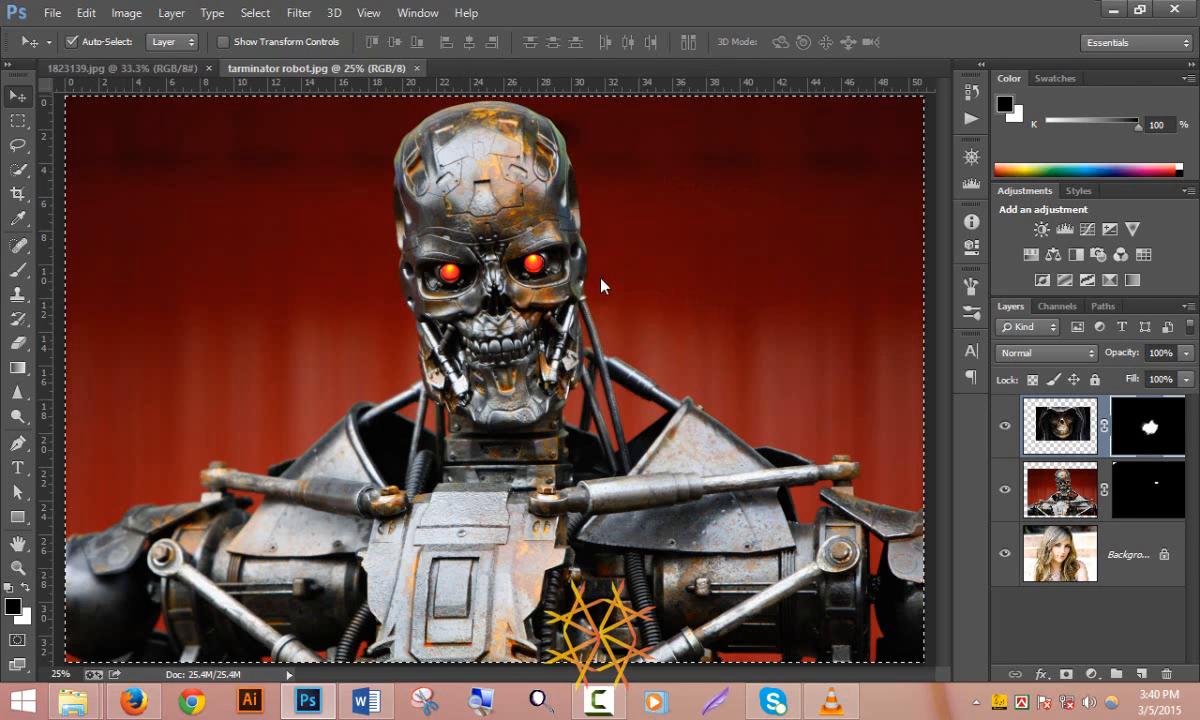
# Step: Open Best-Cute-Girls-Wallpapers-HD-Desktop.jpg from the Desktop
pyautogui.click(52, 13)
pyautogui.click(73, 52)
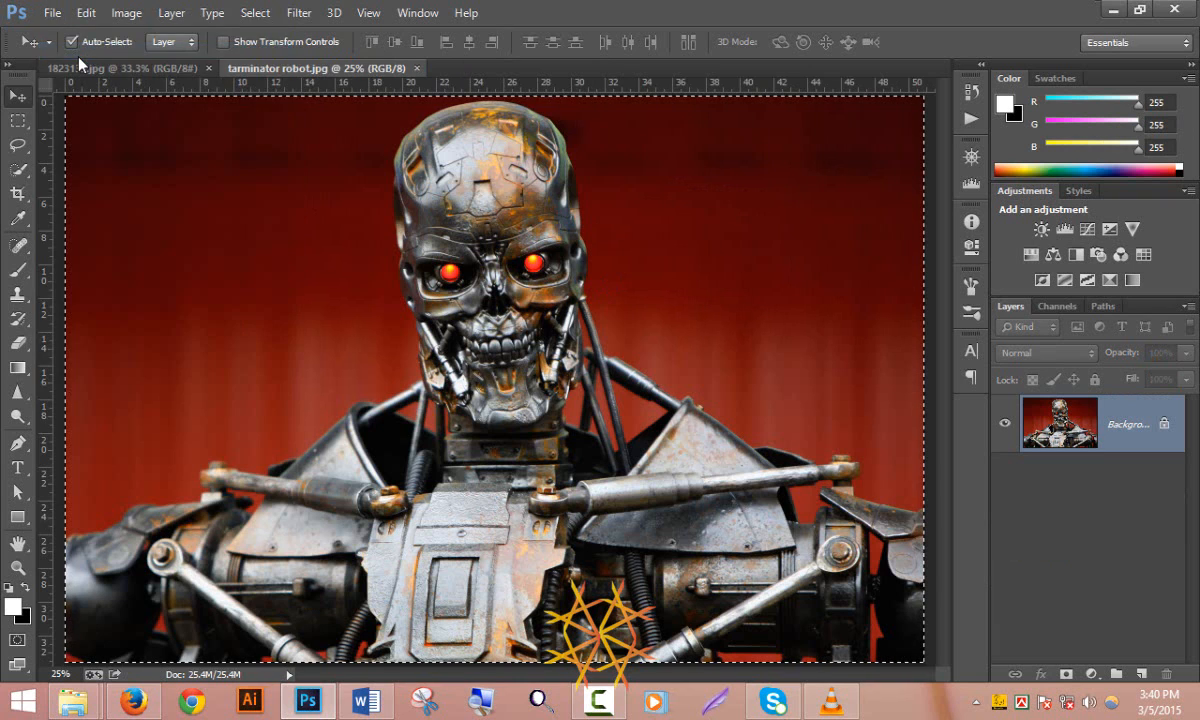
pyautogui.moveTo(577, 122); pyautogui.dragTo(584, 228)
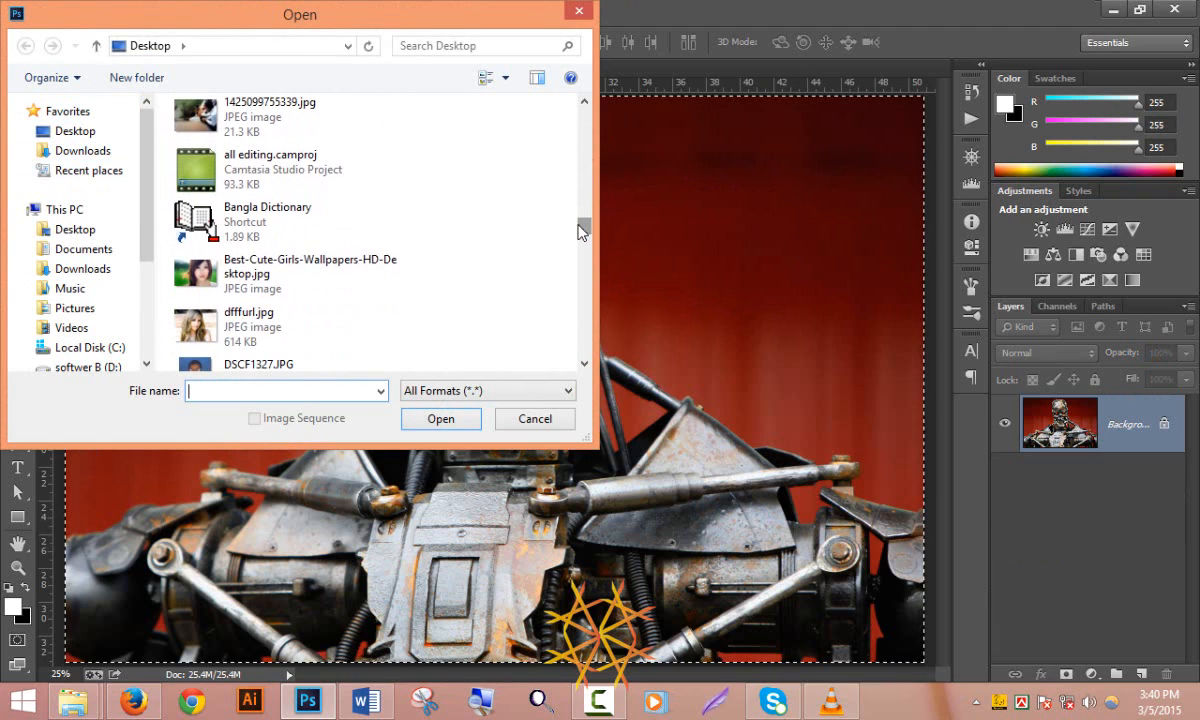
pyautogui.doubleClick(292, 274)
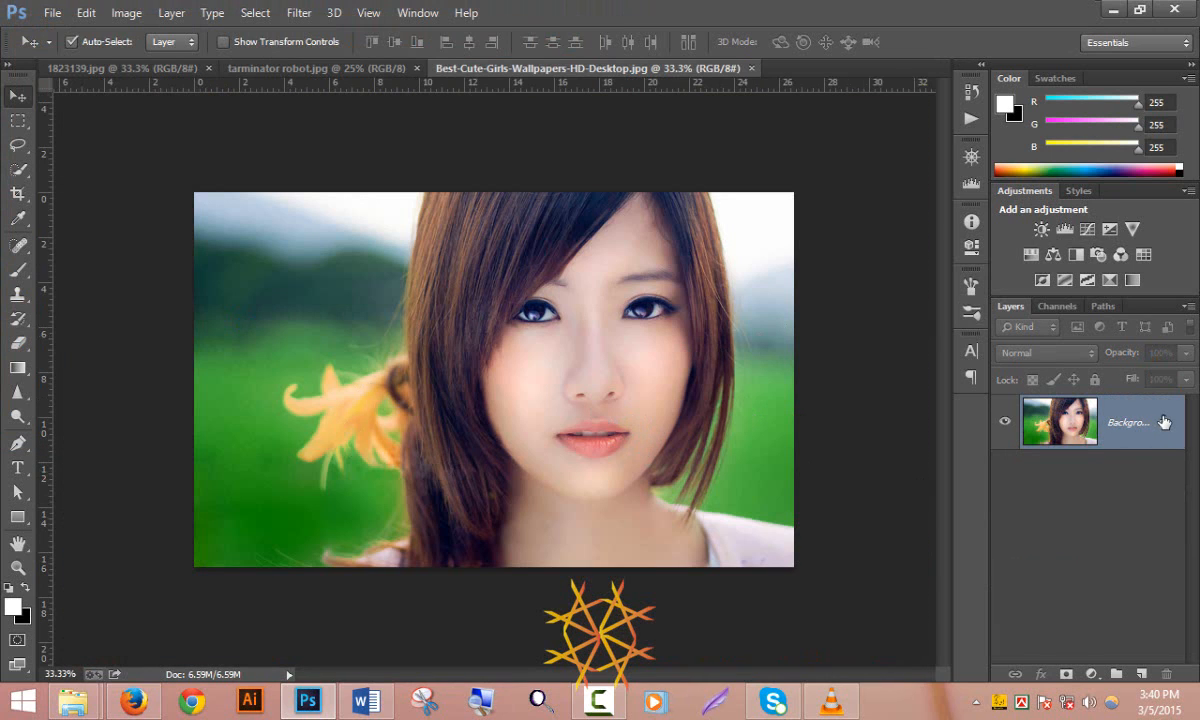
# Step: Convert the portrait's background into a regular layer, duplicate it, and hide the original
pyautogui.doubleClick(1070, 400)
pyautogui.click(760, 230)
pyautogui.moveTo(1160, 453); pyautogui.dragTo(1141, 674)
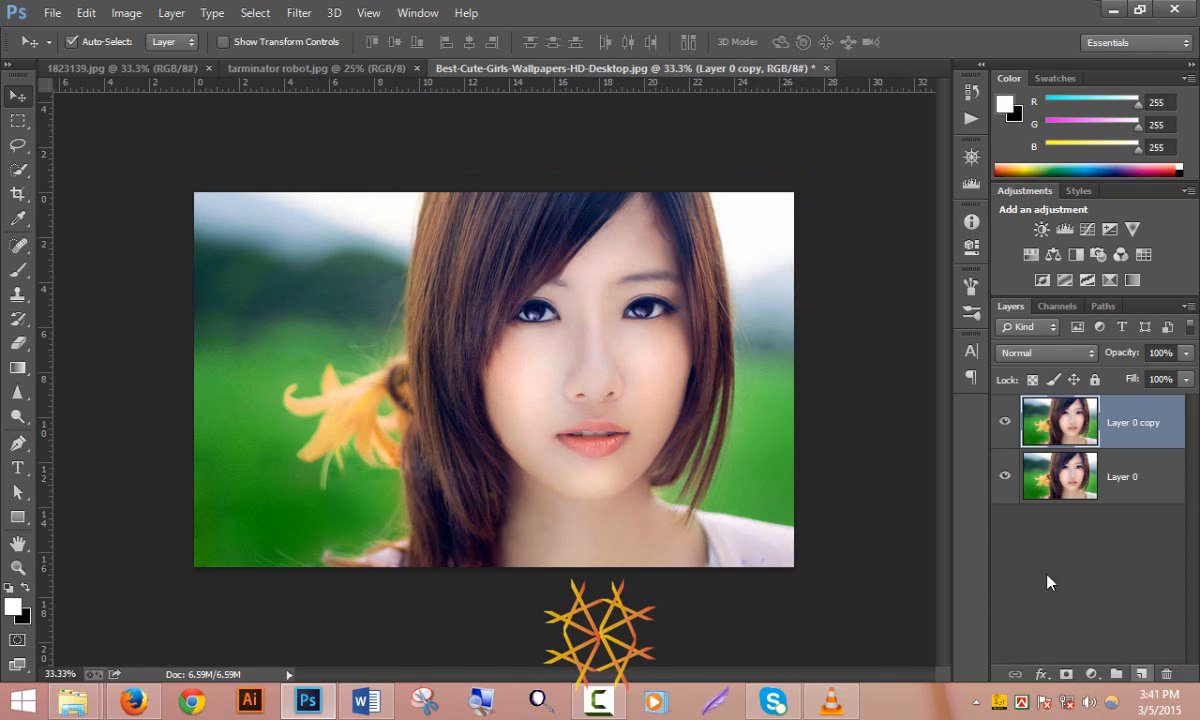
pyautogui.click(1005, 477)
# Step: Copy the robot picture from tarminator robot.jpg into the portrait as a new top layer and position its head over the face
pyautogui.click(265, 68)
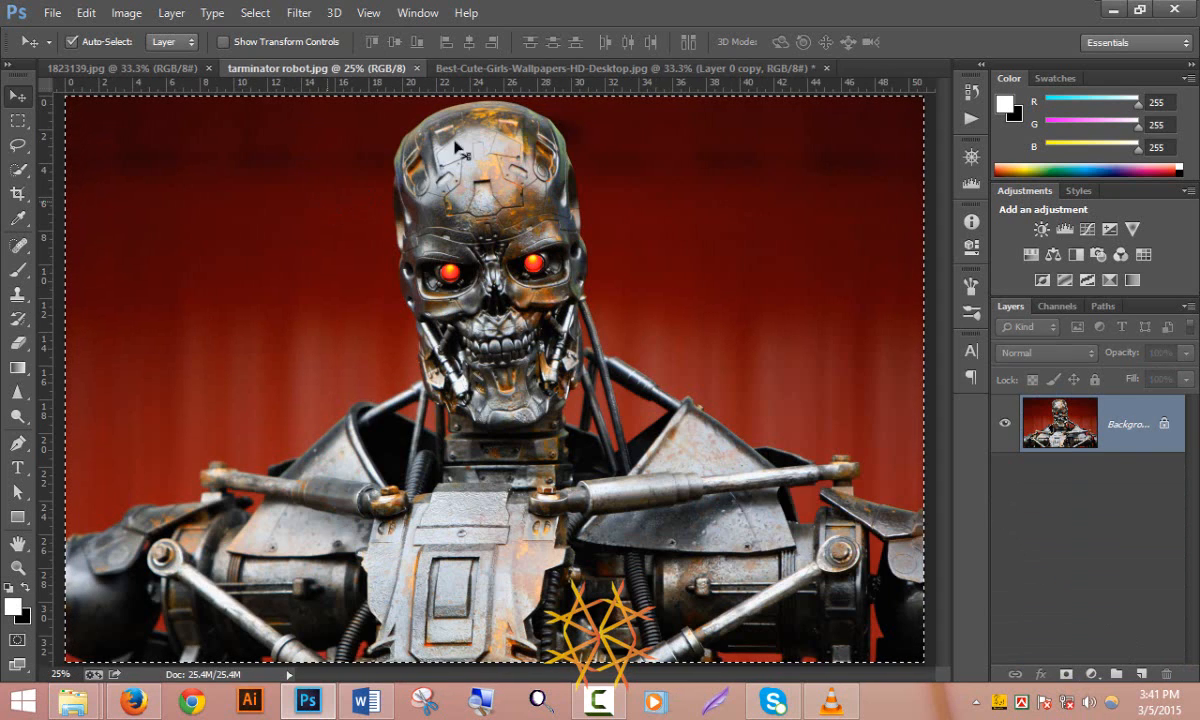
pyautogui.click(603, 68)
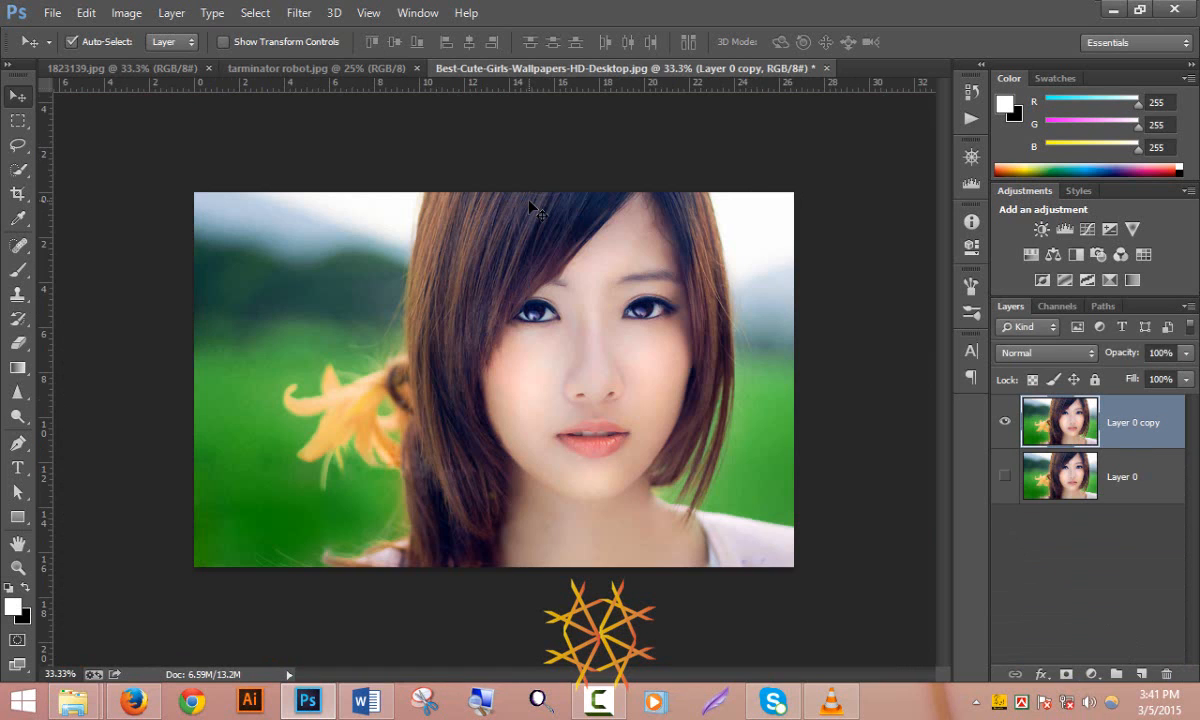
pyautogui.hotkey('ctrl', 'v')
pyautogui.moveTo(509, 302); pyautogui.dragTo(303, 266)
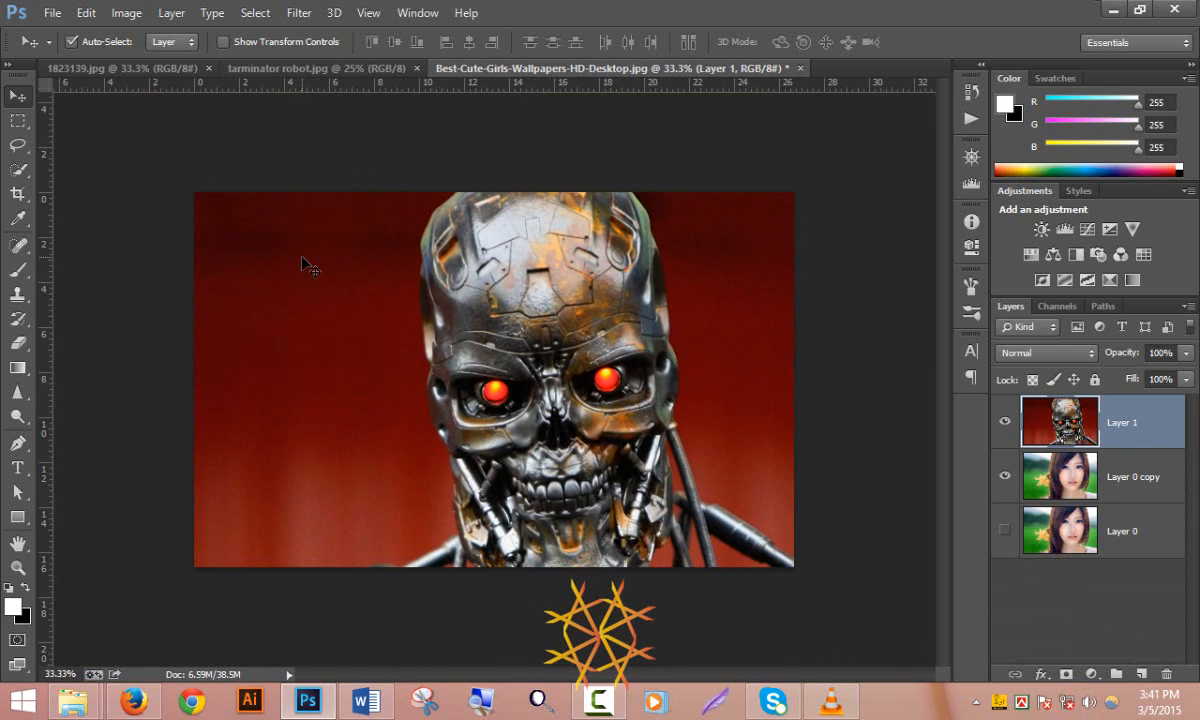
# Step: Free-transform the robot layer down to about 43% width, stretch its height to cover most of the portrait, and place its head over the face
pyautogui.hotkey('ctrl', 't')
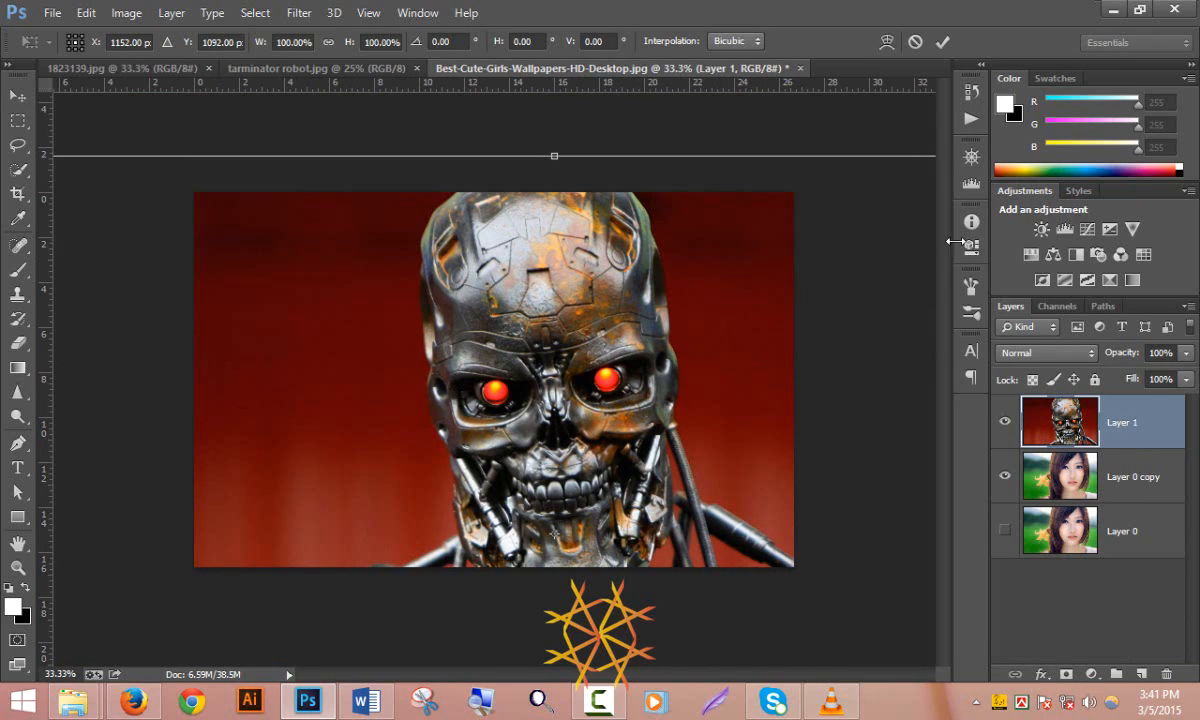
pyautogui.click(416, 13)
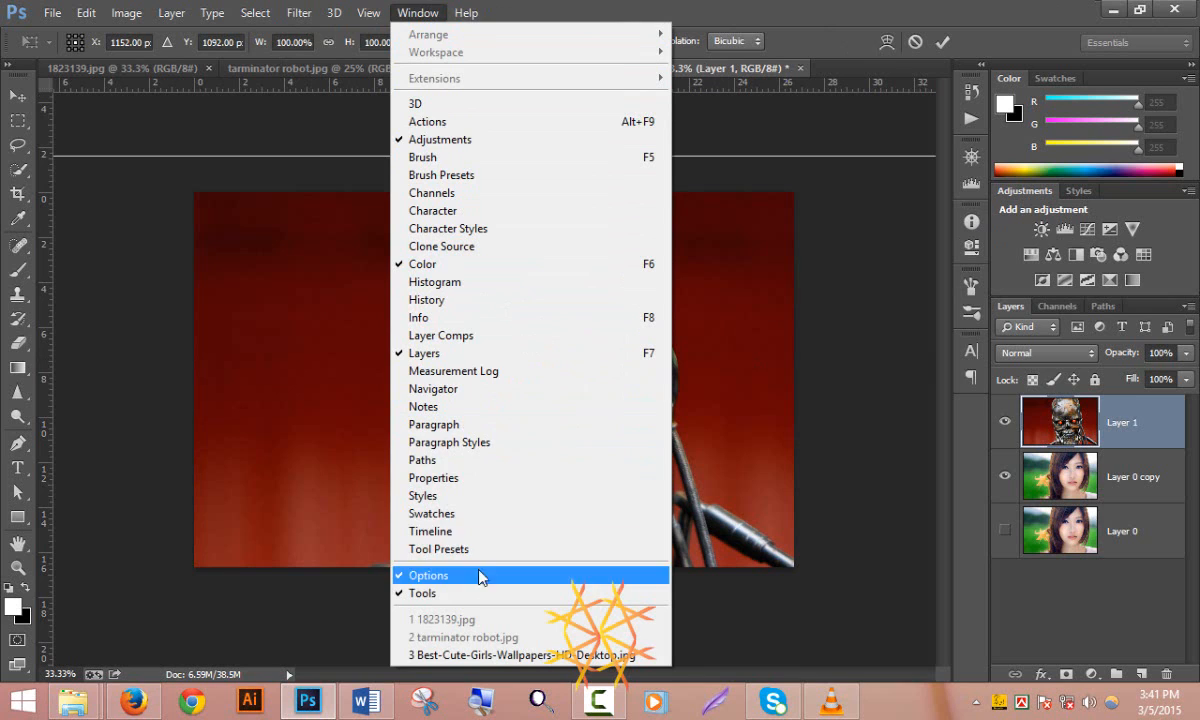
pyautogui.click(494, 392)
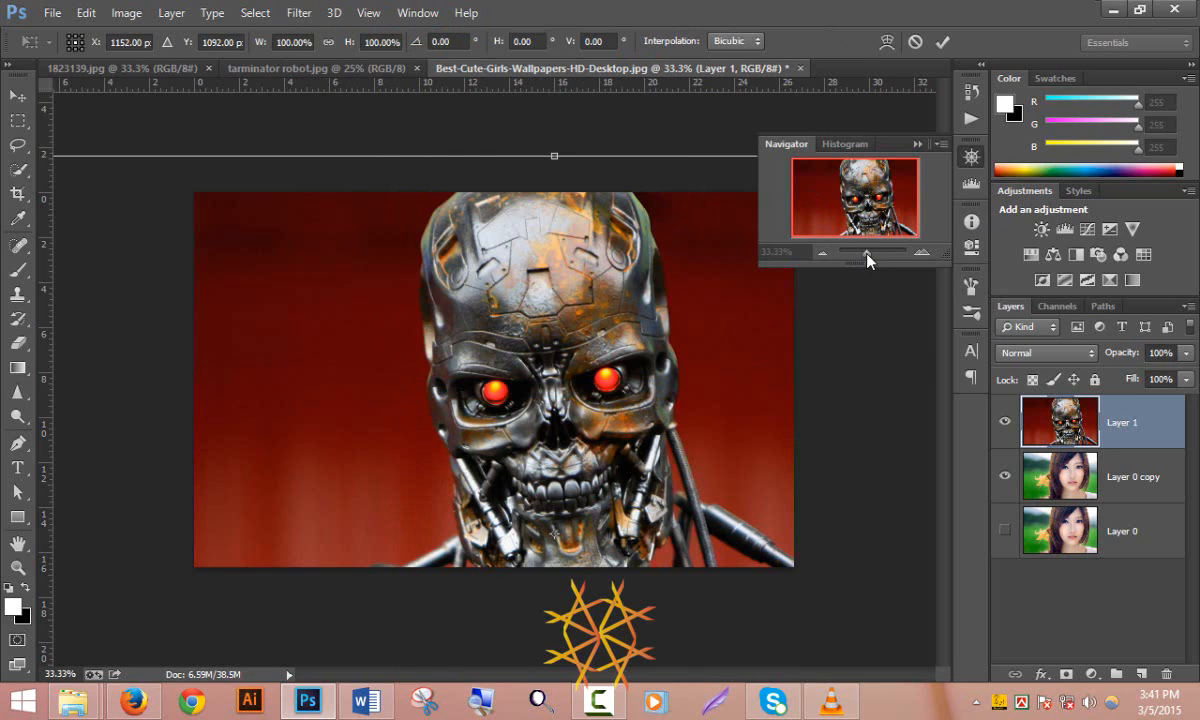
pyautogui.moveTo(867, 255); pyautogui.dragTo(859, 255)
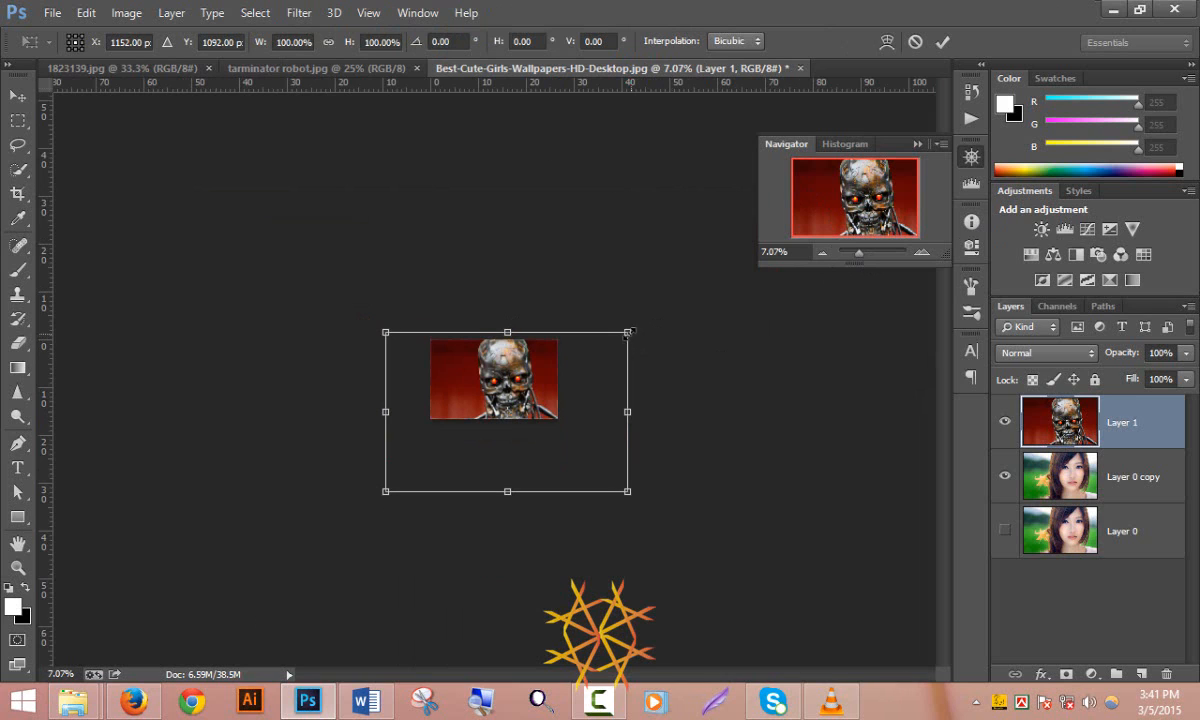
pyautogui.moveTo(629, 332); pyautogui.dragTo(516, 340)
pyautogui.moveTo(864, 257); pyautogui.dragTo(866, 258)
pyautogui.moveTo(627, 330); pyautogui.dragTo(658, 355)
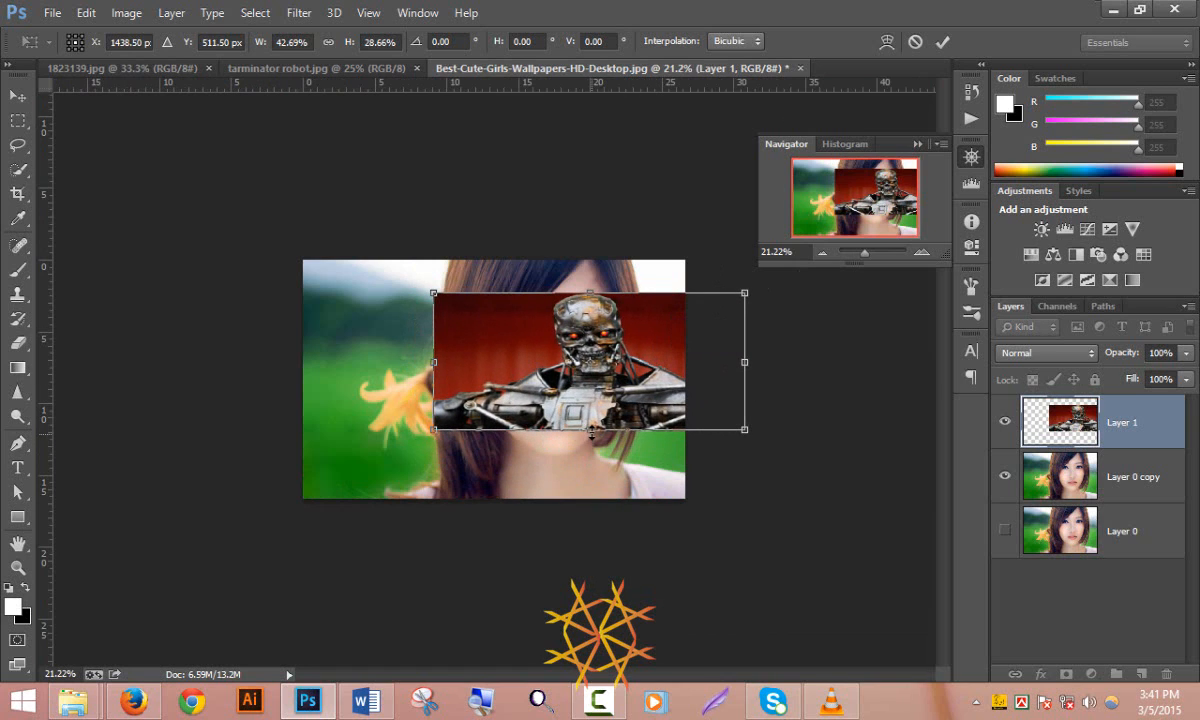
pyautogui.moveTo(591, 432); pyautogui.dragTo(592, 489)
pyautogui.moveTo(629, 369)
pyautogui.mouseDown()
pyautogui.moveTo(633, 395)
pyautogui.moveTo(637, 366)
pyautogui.mouseUp()
pyautogui.press('Return')
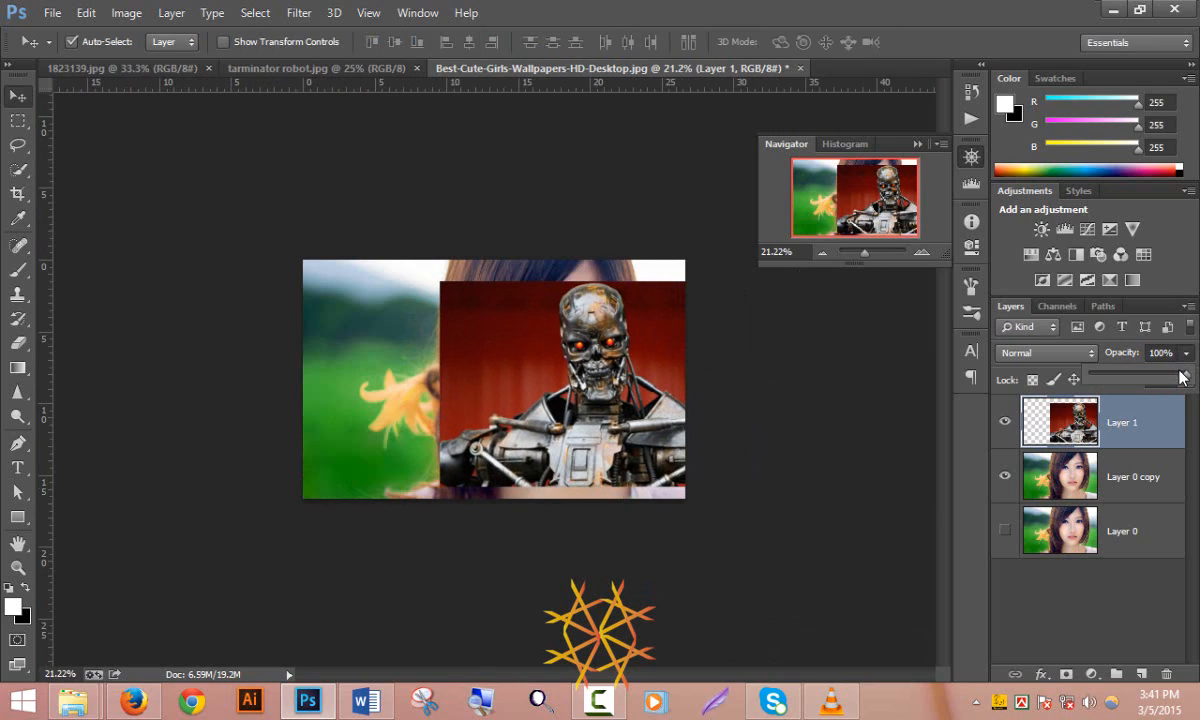
# Step: Lower the robot layer's opacity to 43% and align one glowing robot eye with the woman's fully exposed eye, away from the fringe
pyautogui.click(1186, 379)
pyautogui.moveTo(1186, 377); pyautogui.dragTo(1133, 383)
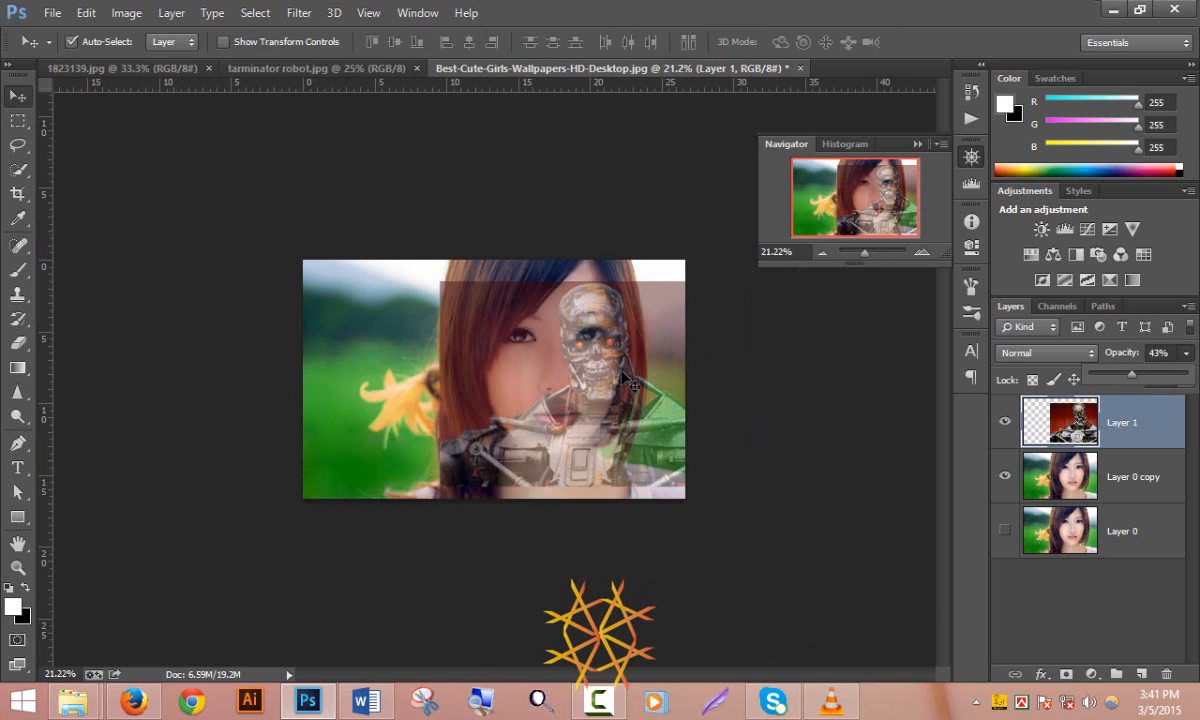
pyautogui.moveTo(622, 380)
pyautogui.mouseDown()
pyautogui.moveTo(594, 368)
pyautogui.moveTo(605, 367)
pyautogui.mouseUp()
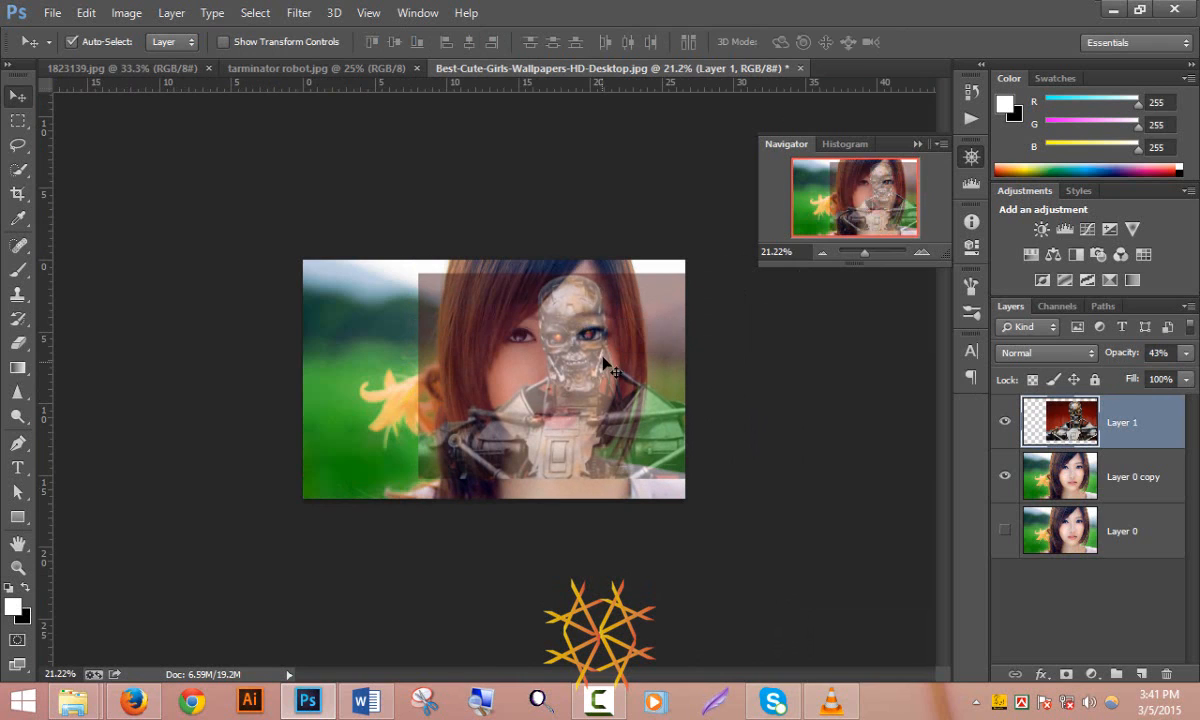
pyautogui.hotkey('ctrl', '+')
pyautogui.hotkey('ctrl', '+')
pyautogui.keyDown('ctrl'); pyautogui.click(628, 353); pyautogui.keyUp('ctrl')
pyautogui.moveTo(696, 351); pyautogui.dragTo(703, 349)
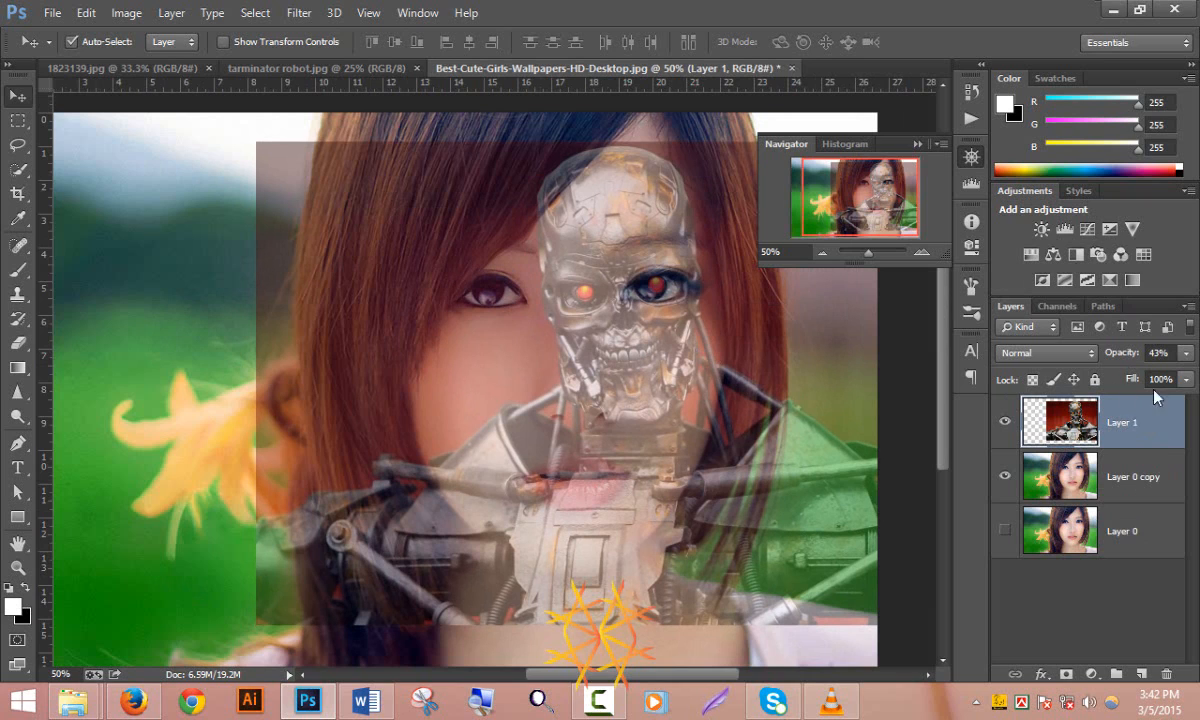
# Step: Restore the robot layer's opacity to 100% and add a Hide All layer mask to it
pyautogui.click(1187, 354)
pyautogui.moveTo(1137, 376); pyautogui.dragTo(1194, 377)
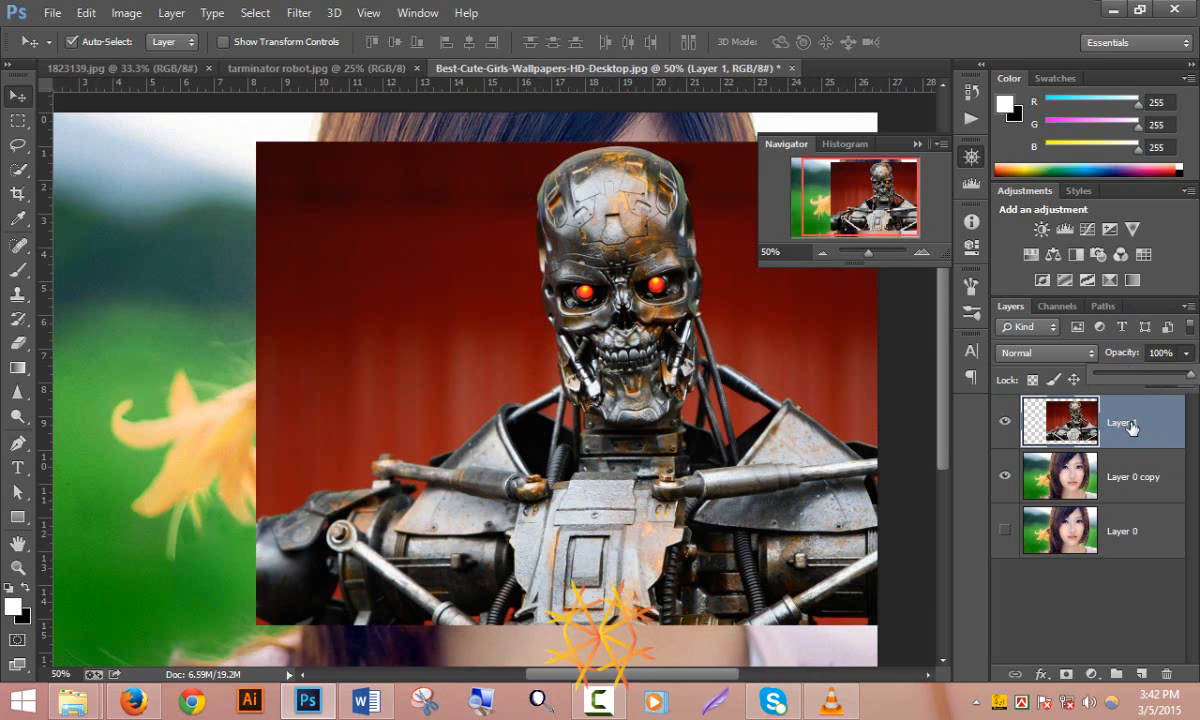
pyautogui.click(171, 13)
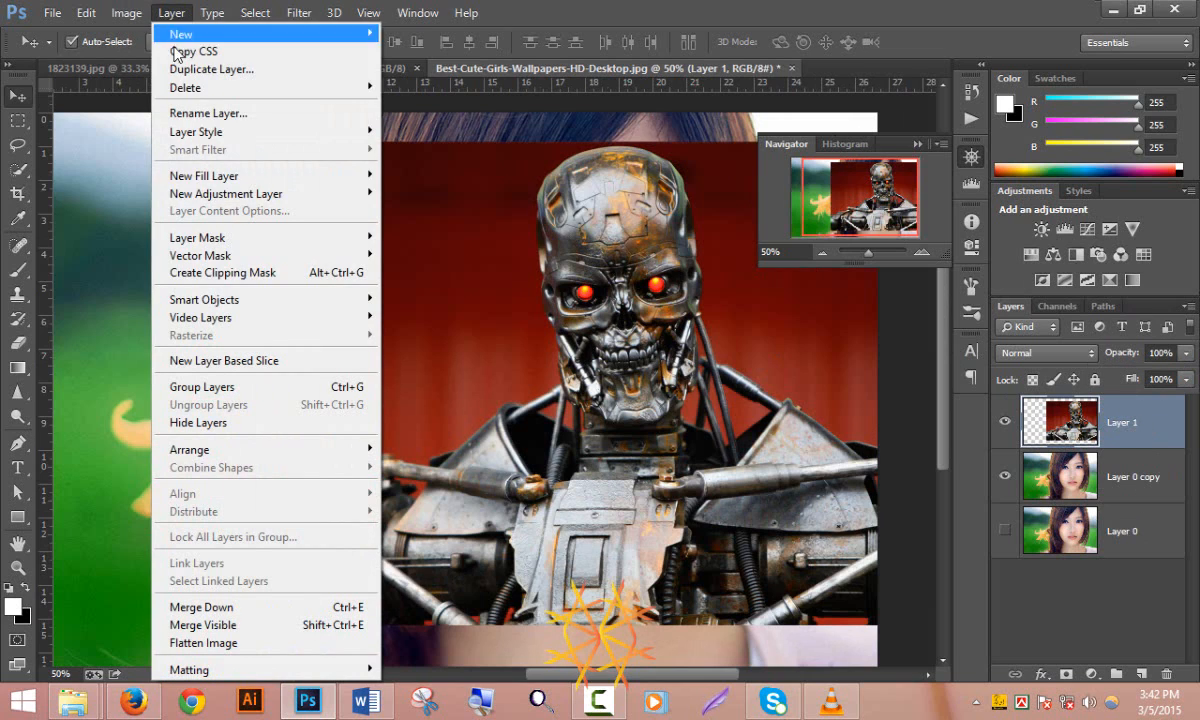
pyautogui.moveTo(320, 244)
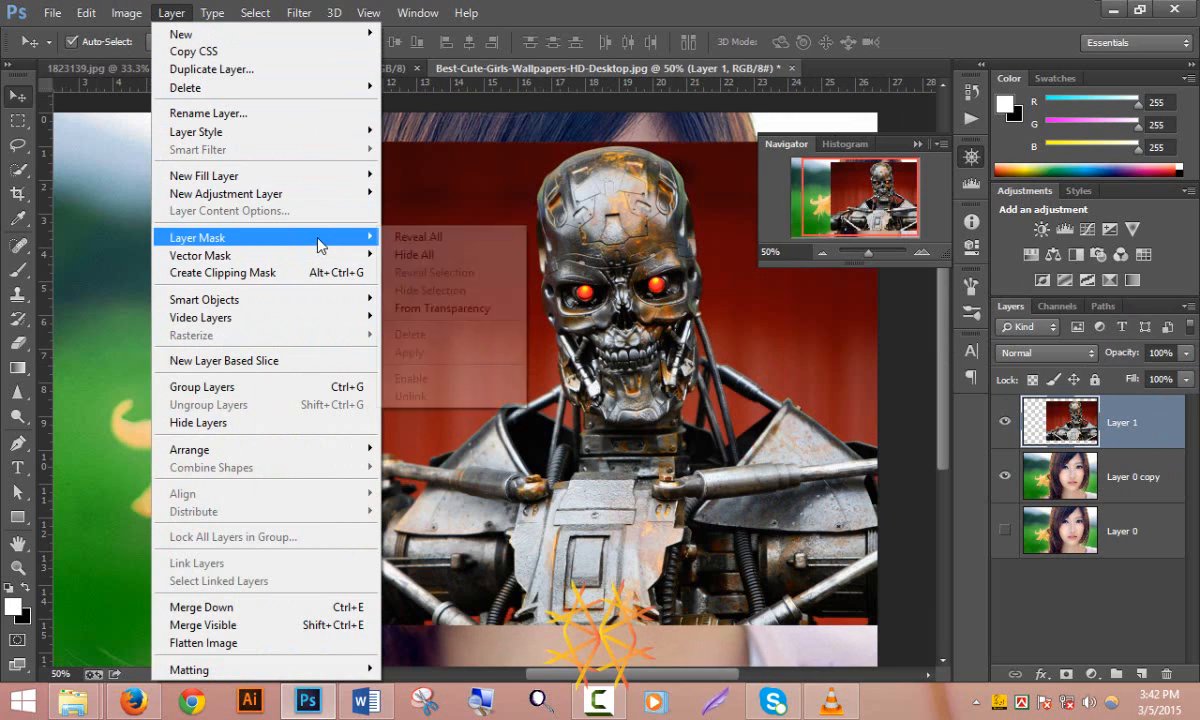
pyautogui.click(415, 255)
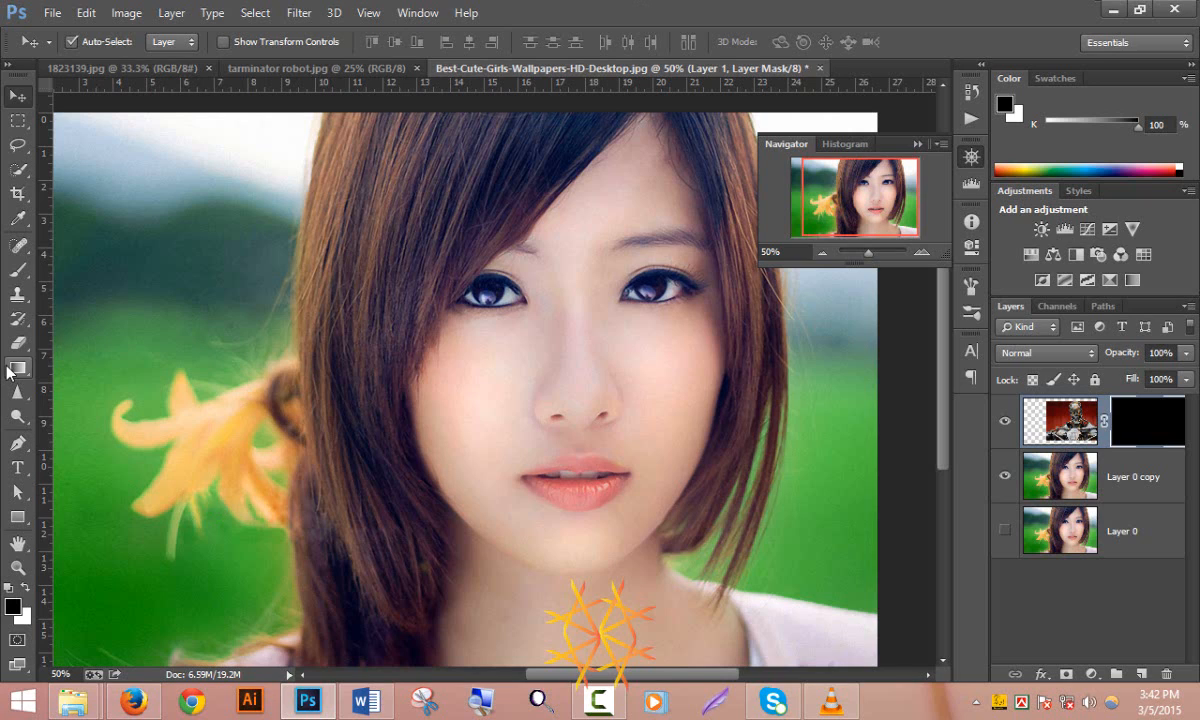
# Step: Set up a soft round brush with 0% hardness at 50 px for painting the mask over the eye
pyautogui.click(24, 271)
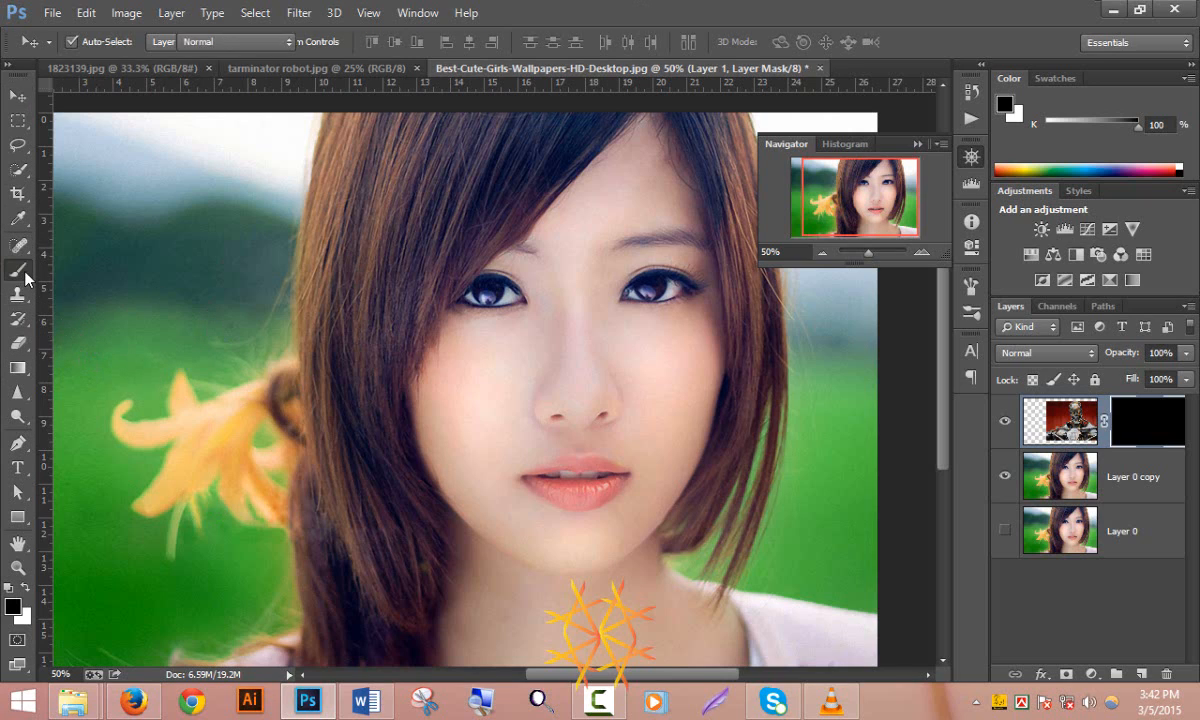
pyautogui.click(96, 43)
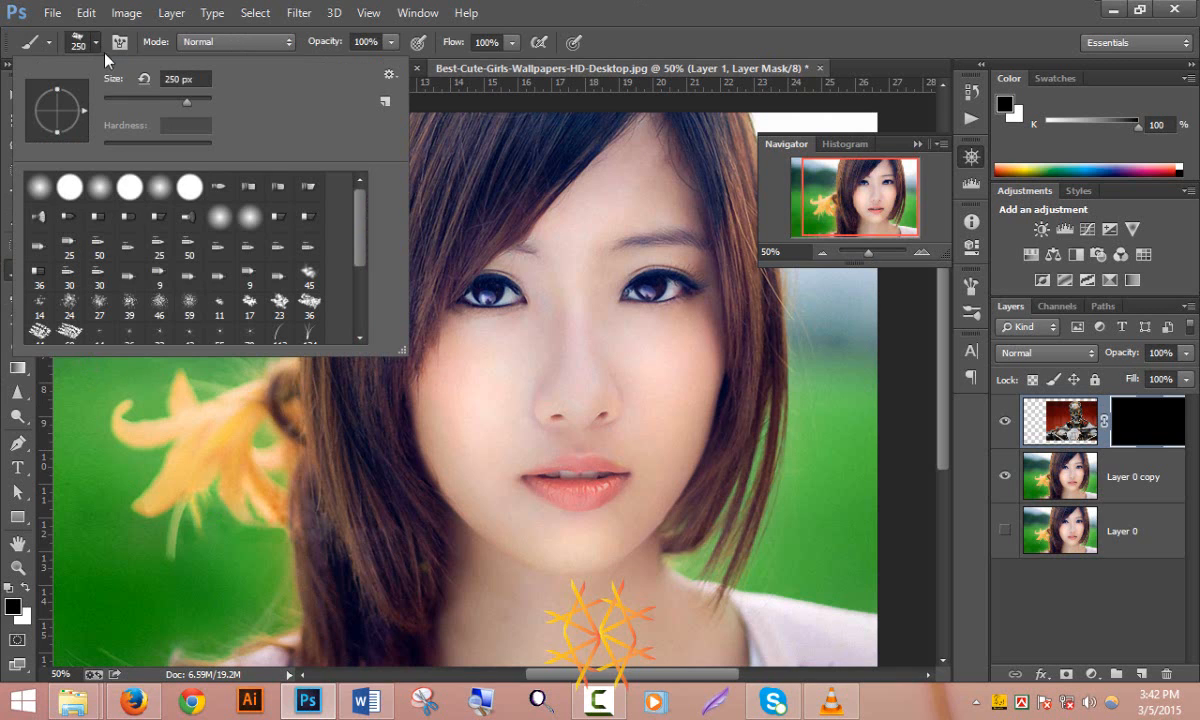
pyautogui.click(47, 192)
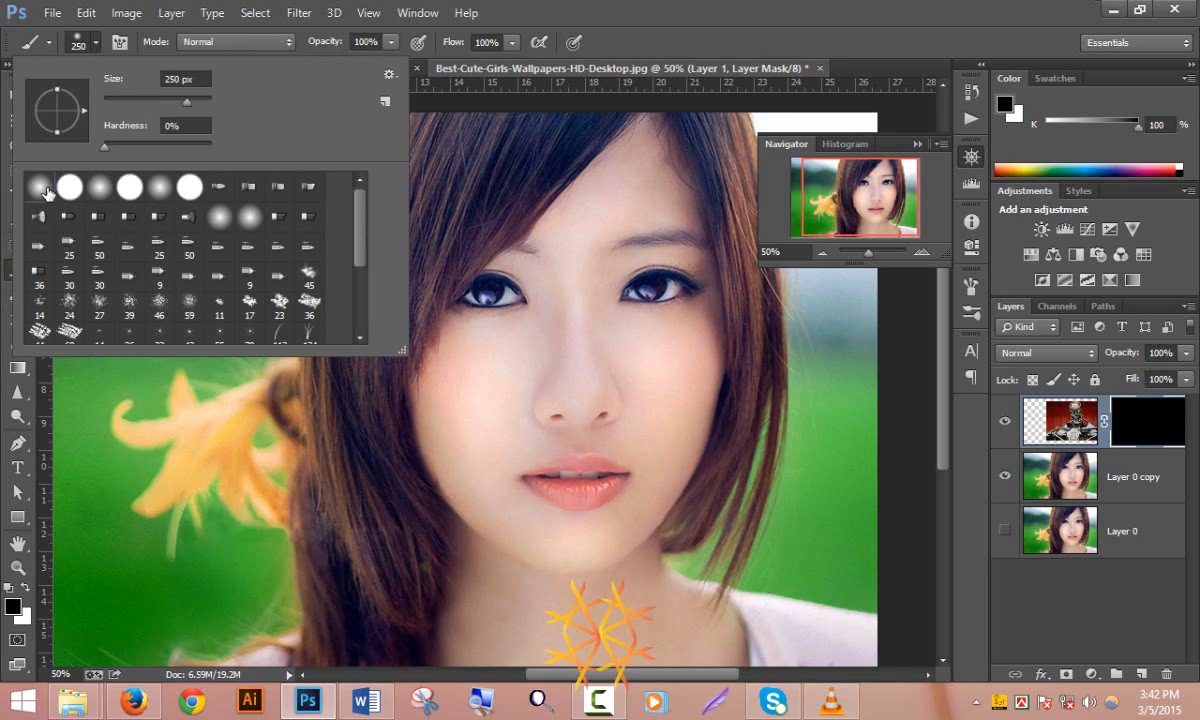
pyautogui.click(689, 300)
pyautogui.keyDown('ctrl'); pyautogui.click(689, 300); pyautogui.keyUp('ctrl')
pyautogui.keyDown('ctrl'); pyautogui.click(689, 300); pyautogui.keyUp('ctrl')
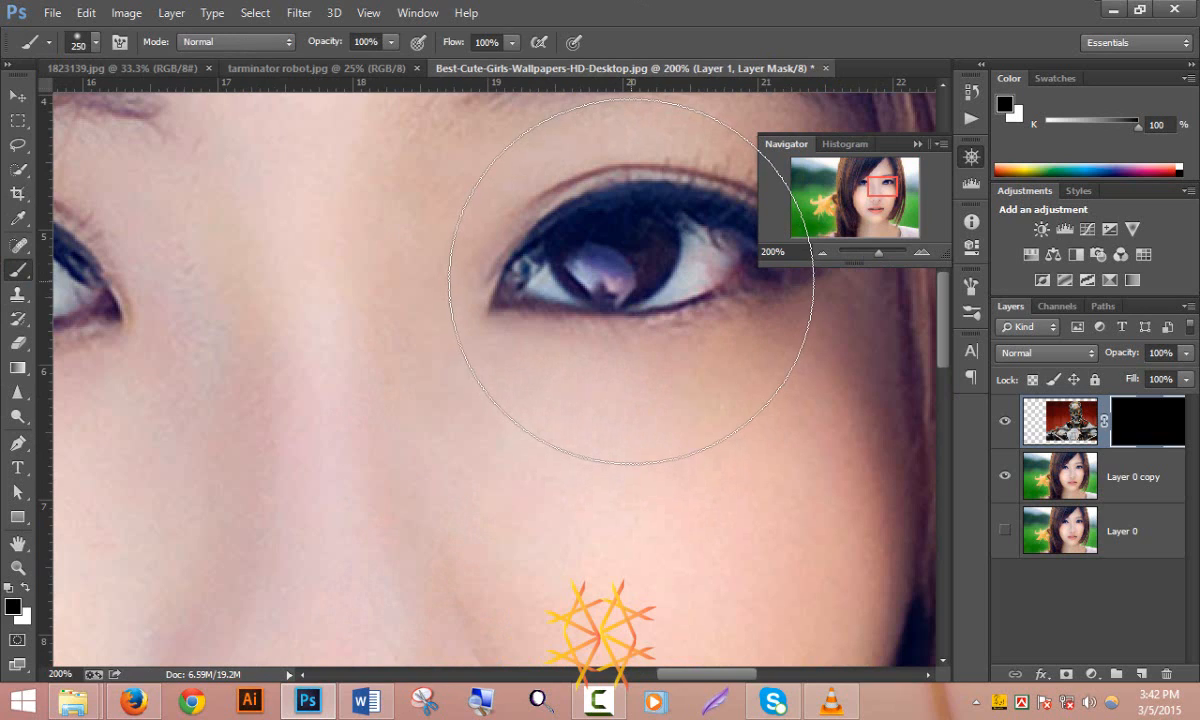
pyautogui.press('[')
pyautogui.press('[')
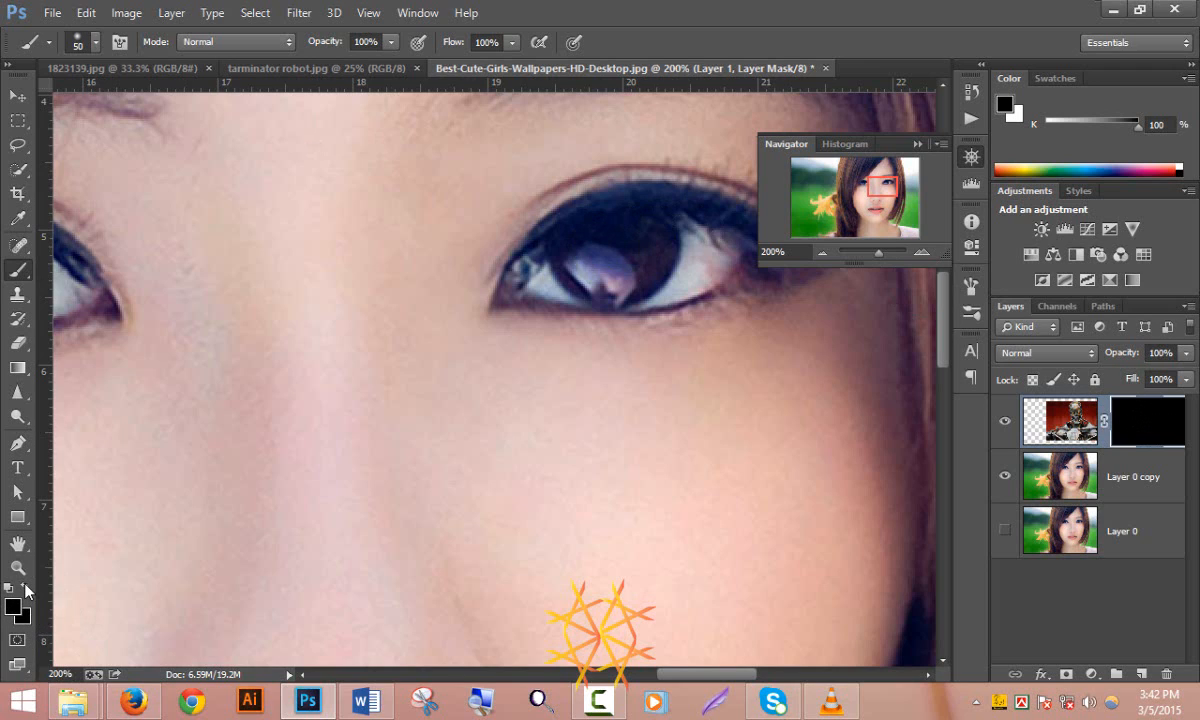
# Step: Reveal the robot eye by painting white on the robot layer's mask over the exposed eye with a 40 px soft brush
pyautogui.click(25, 589)
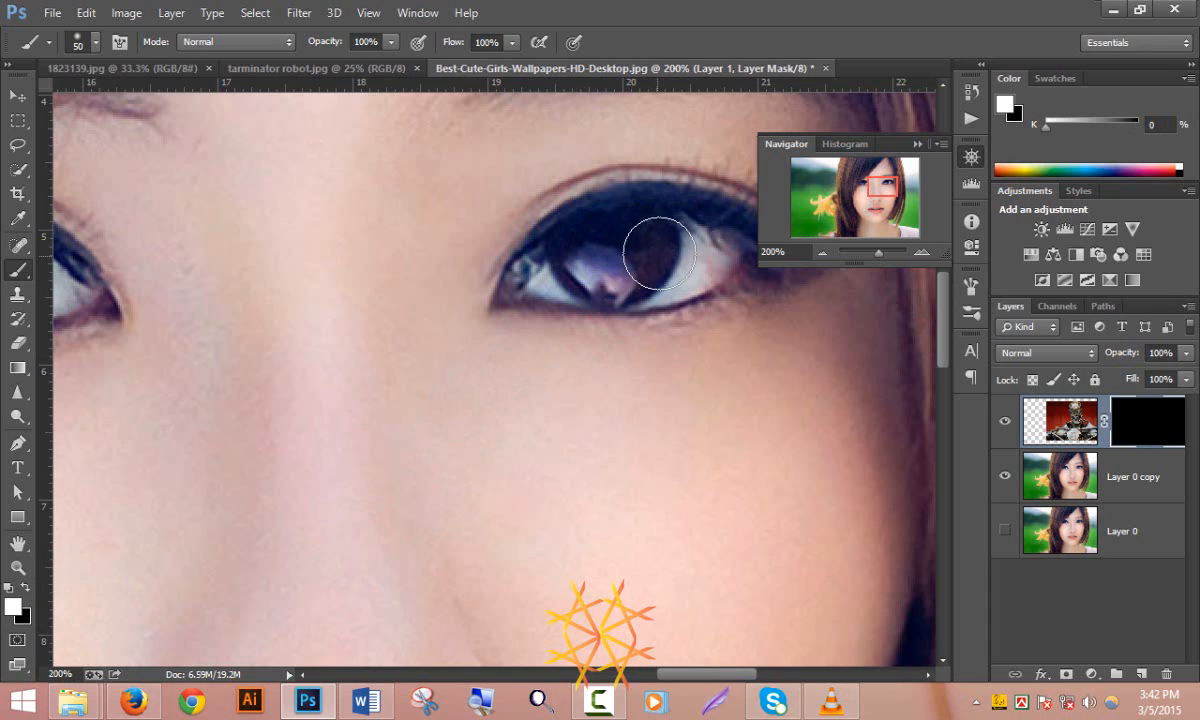
pyautogui.moveTo(659, 254)
pyautogui.mouseDown()
pyautogui.moveTo(558, 273)
pyautogui.moveTo(625, 251)
pyautogui.moveTo(720, 248)
pyautogui.moveTo(687, 268)
pyautogui.moveTo(553, 277)
pyautogui.moveTo(599, 272)
pyautogui.mouseUp()
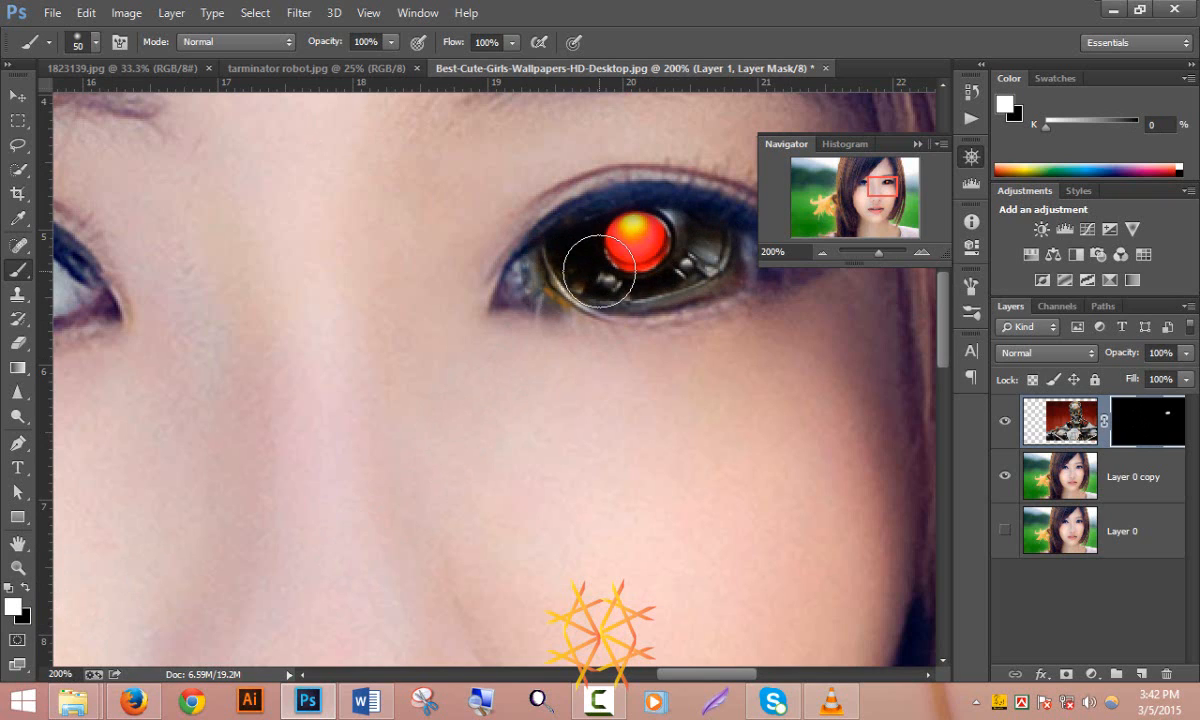
pyautogui.hotkey('ctrl', 'z')
pyautogui.press('[')
pyautogui.press('[')
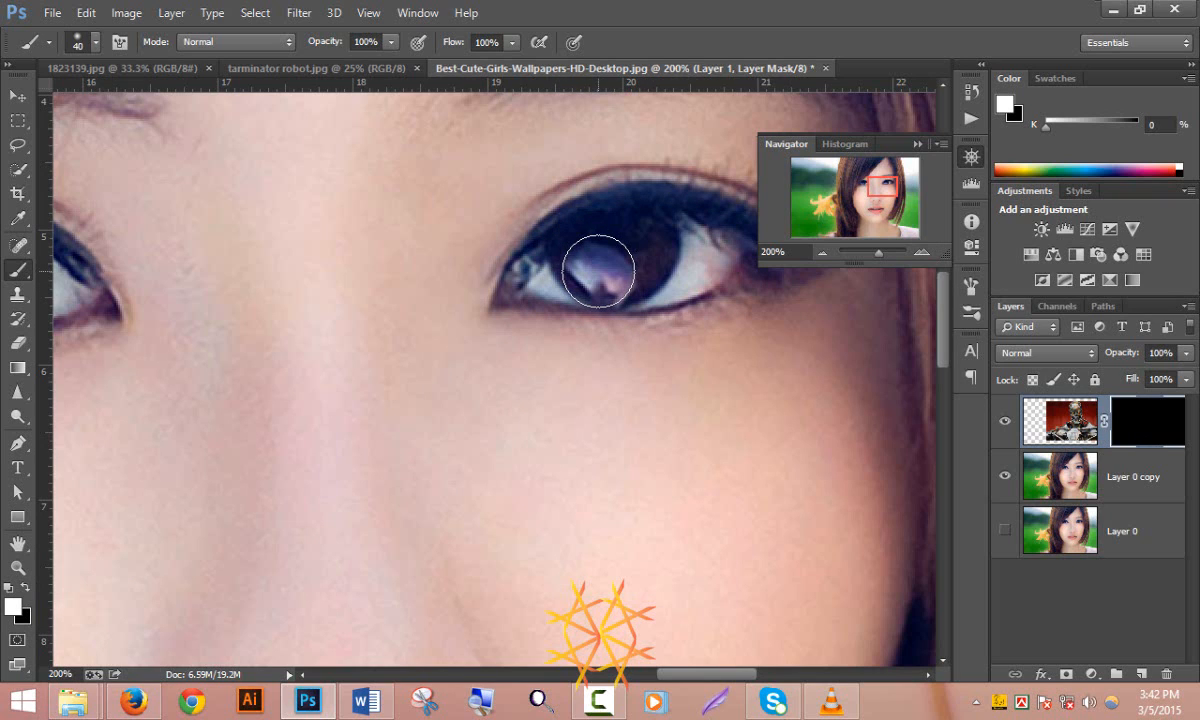
pyautogui.moveTo(600, 268)
pyautogui.mouseDown()
pyautogui.moveTo(658, 246)
pyautogui.moveTo(561, 268)
pyautogui.moveTo(632, 275)
pyautogui.moveTo(722, 253)
pyautogui.moveTo(717, 242)
pyautogui.moveTo(728, 251)
pyautogui.moveTo(635, 281)
pyautogui.moveTo(536, 278)
pyautogui.moveTo(508, 295)
pyautogui.moveTo(630, 308)
pyautogui.moveTo(784, 272)
pyautogui.mouseUp()
# Step: Refine the robot eye's mask along the upper lid and corners with a 15 px brush, undoing stray strokes
pyautogui.press('[')
pyautogui.press('[')
pyautogui.press('[')
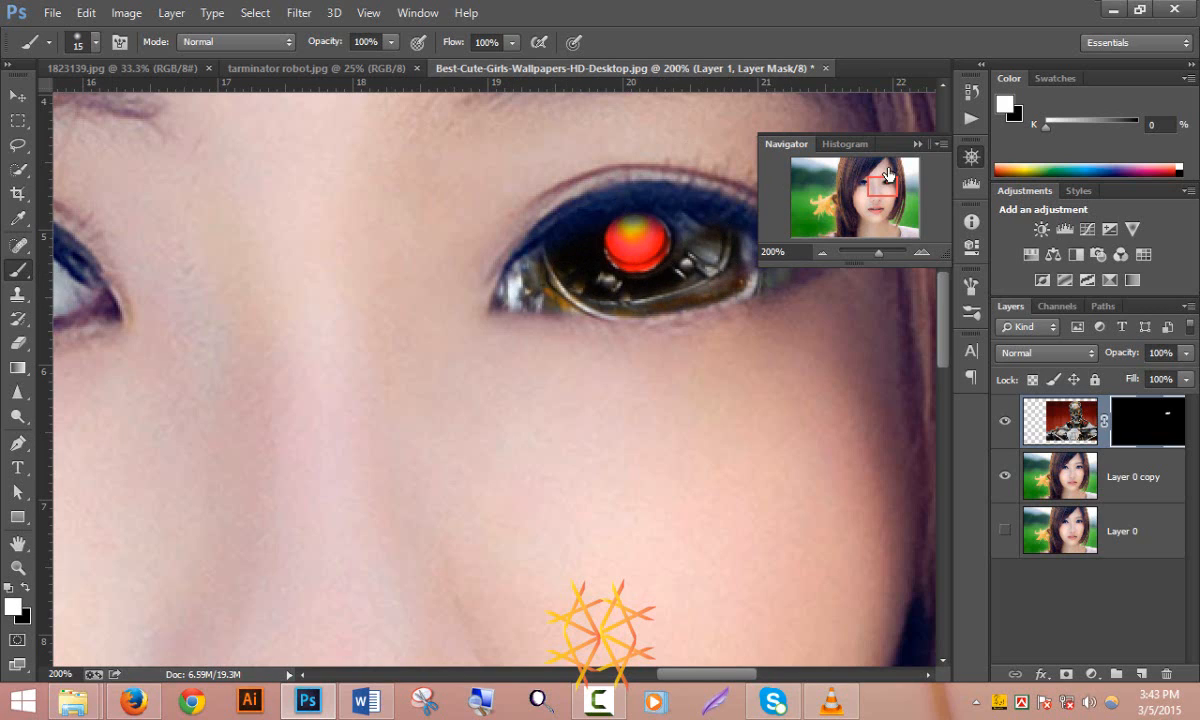
pyautogui.click(916, 145)
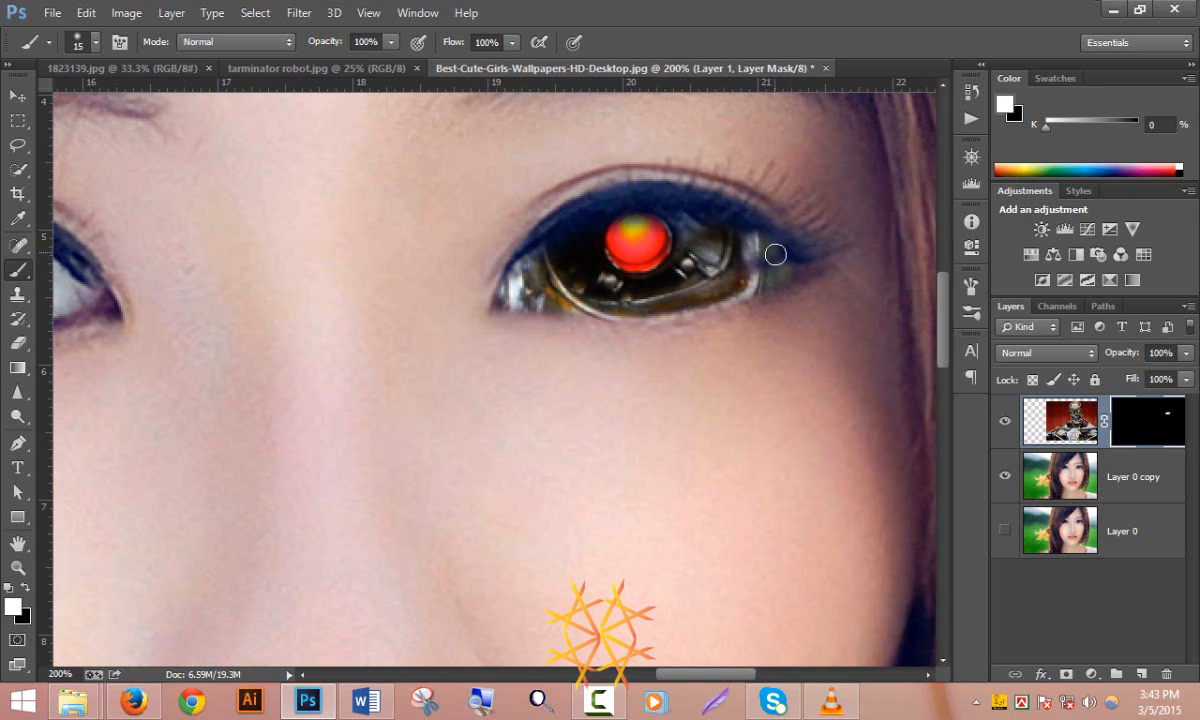
pyautogui.moveTo(771, 251)
pyautogui.mouseDown()
pyautogui.moveTo(705, 212)
pyautogui.moveTo(619, 208)
pyautogui.moveTo(541, 239)
pyautogui.moveTo(509, 279)
pyautogui.moveTo(540, 240)
pyautogui.moveTo(617, 206)
pyautogui.moveTo(696, 205)
pyautogui.moveTo(777, 234)
pyautogui.moveTo(736, 207)
pyautogui.moveTo(600, 206)
pyautogui.mouseUp()
pyautogui.moveTo(545, 239)
pyautogui.mouseDown()
pyautogui.moveTo(709, 223)
pyautogui.moveTo(763, 231)
pyautogui.moveTo(815, 259)
pyautogui.moveTo(772, 285)
pyautogui.moveTo(637, 319)
pyautogui.moveTo(491, 303)
pyautogui.mouseUp()
pyautogui.hotkey('ctrl', 'z')
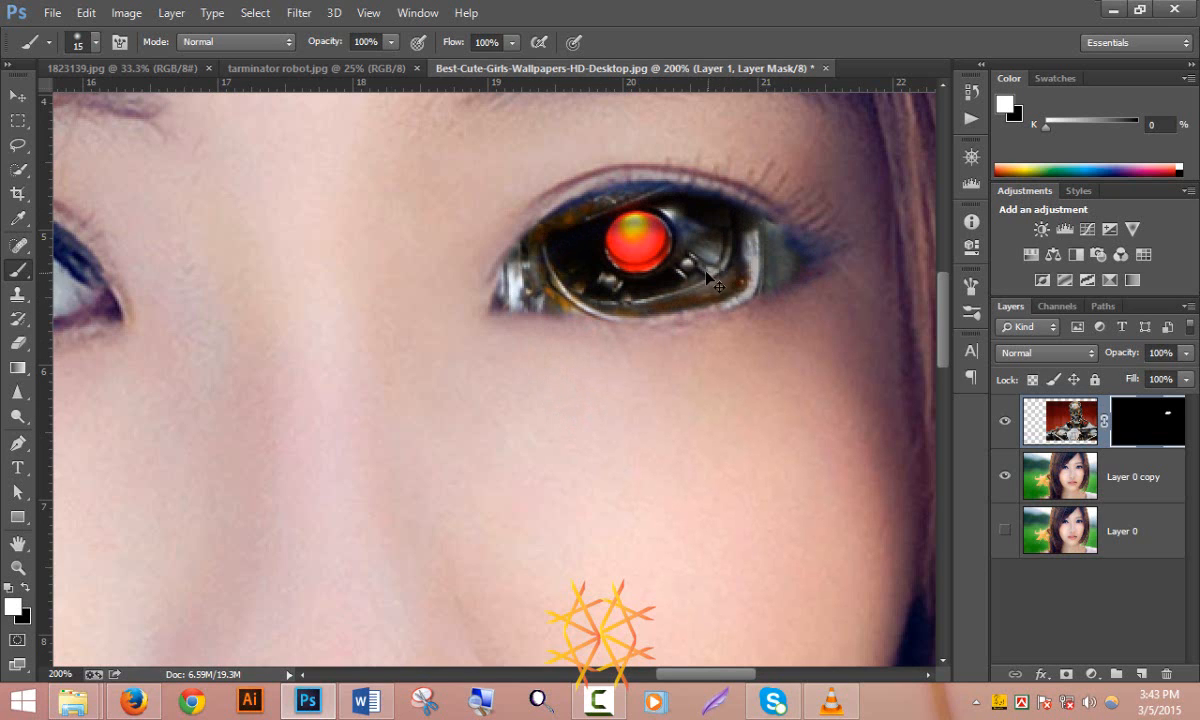
pyautogui.keyDown('alt'); pyautogui.click(599, 286); pyautogui.keyUp('alt')
pyautogui.keyDown('alt'); pyautogui.click(597, 292); pyautogui.keyUp('alt')
pyautogui.keyDown('alt'); pyautogui.click(584, 335); pyautogui.keyUp('alt')
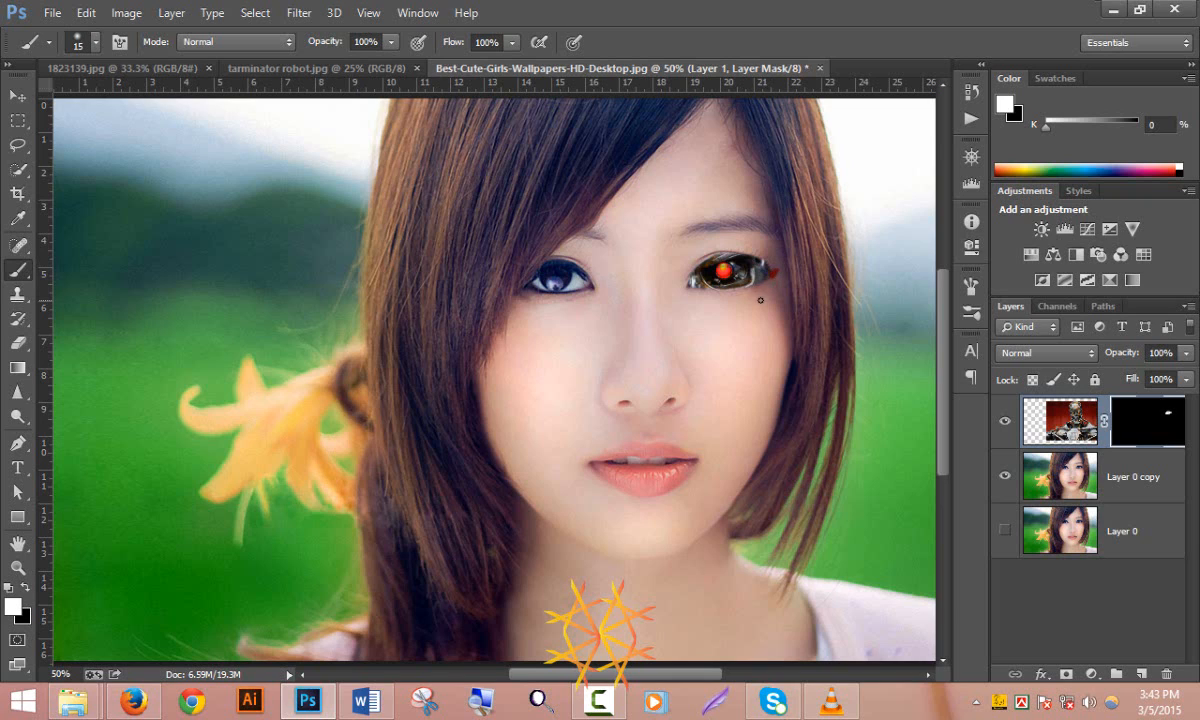
pyautogui.hotkey('ctrl', 'z')
# Step: Paste the hooded skull image from 1823139.jpg into the portrait document as a new layer
pyautogui.scroll(-5, 698, 304)
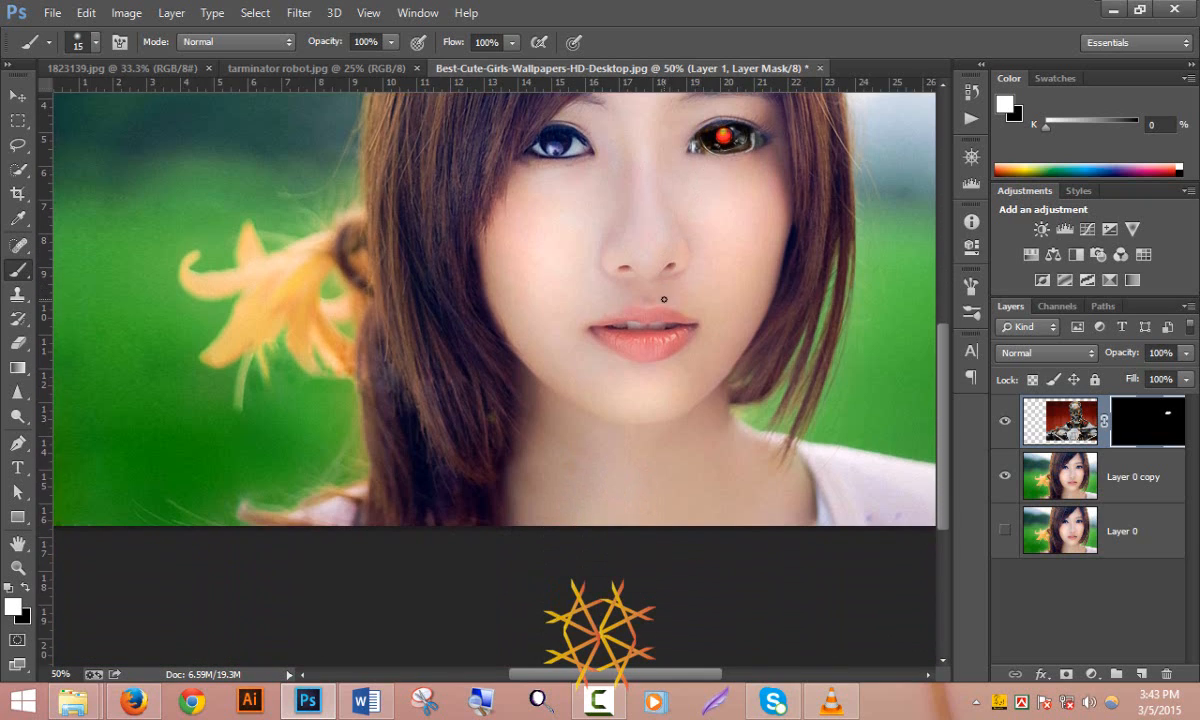
pyautogui.scroll(1, 666, 364)
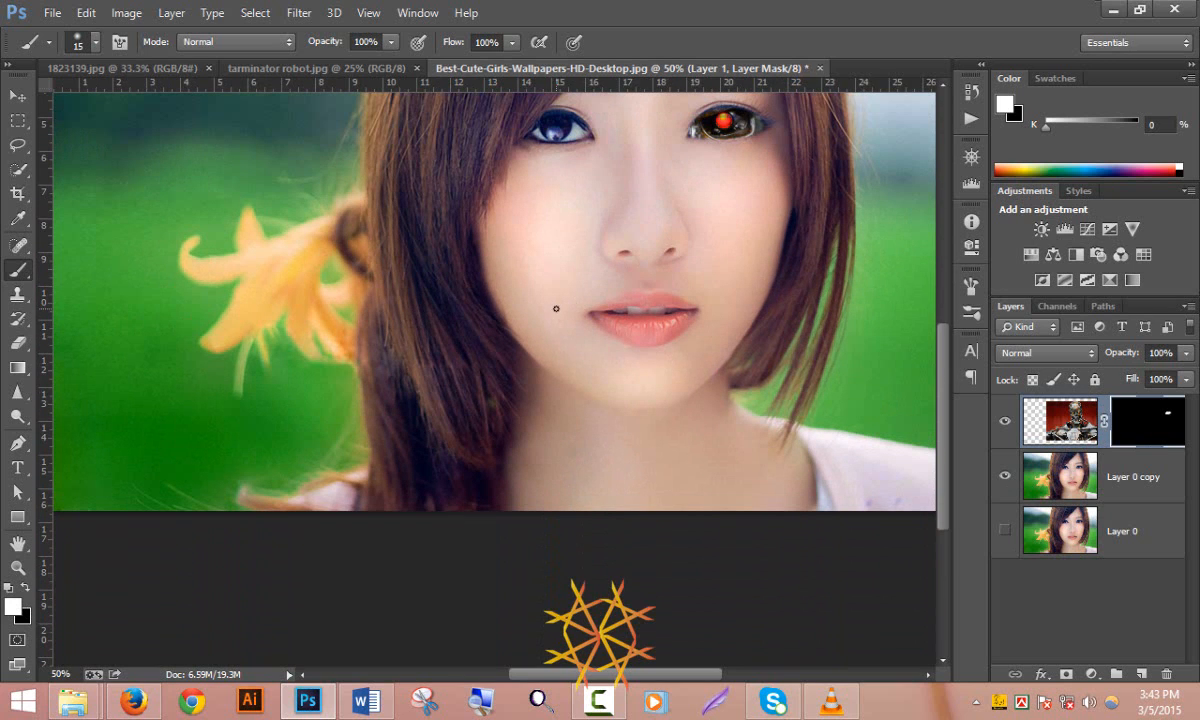
pyautogui.click(115, 63)
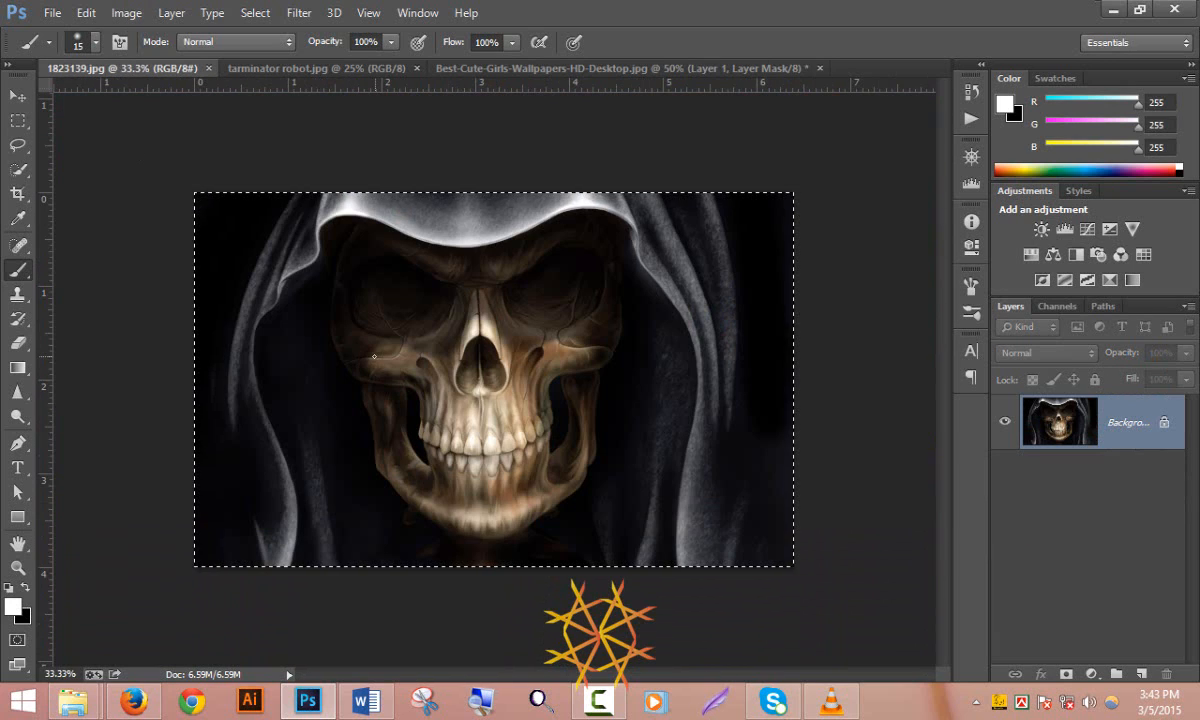
pyautogui.click(543, 65)
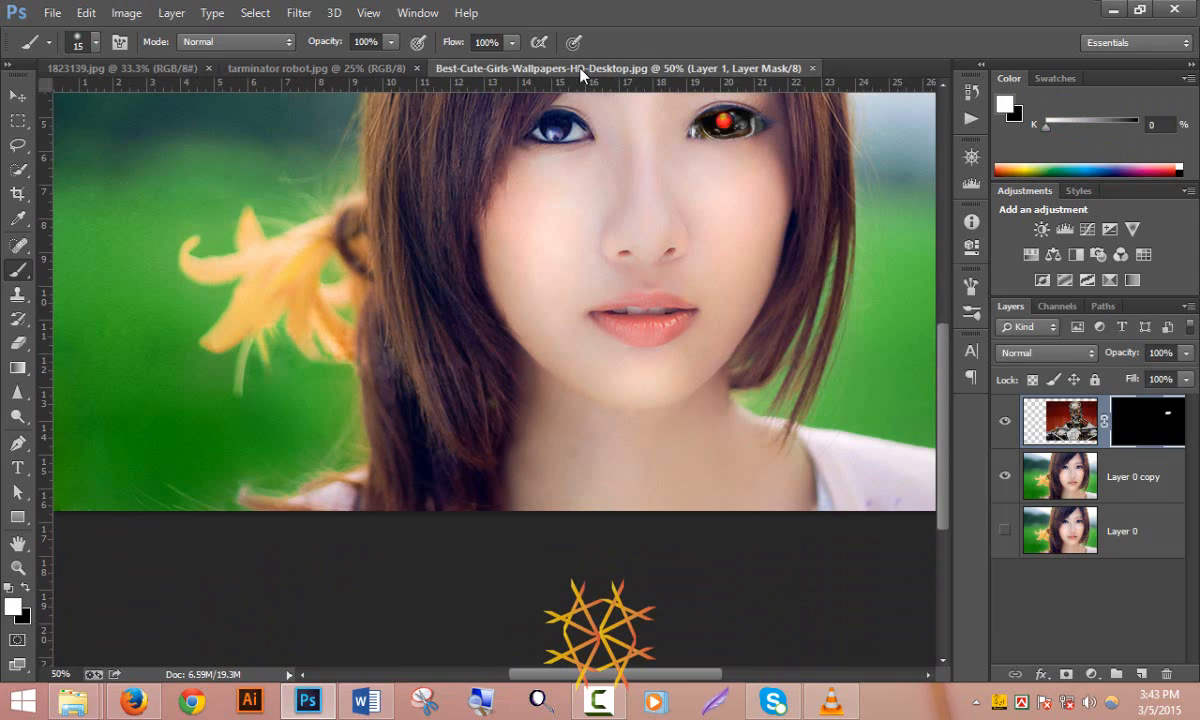
pyautogui.hotkey('ctrl', 'v')
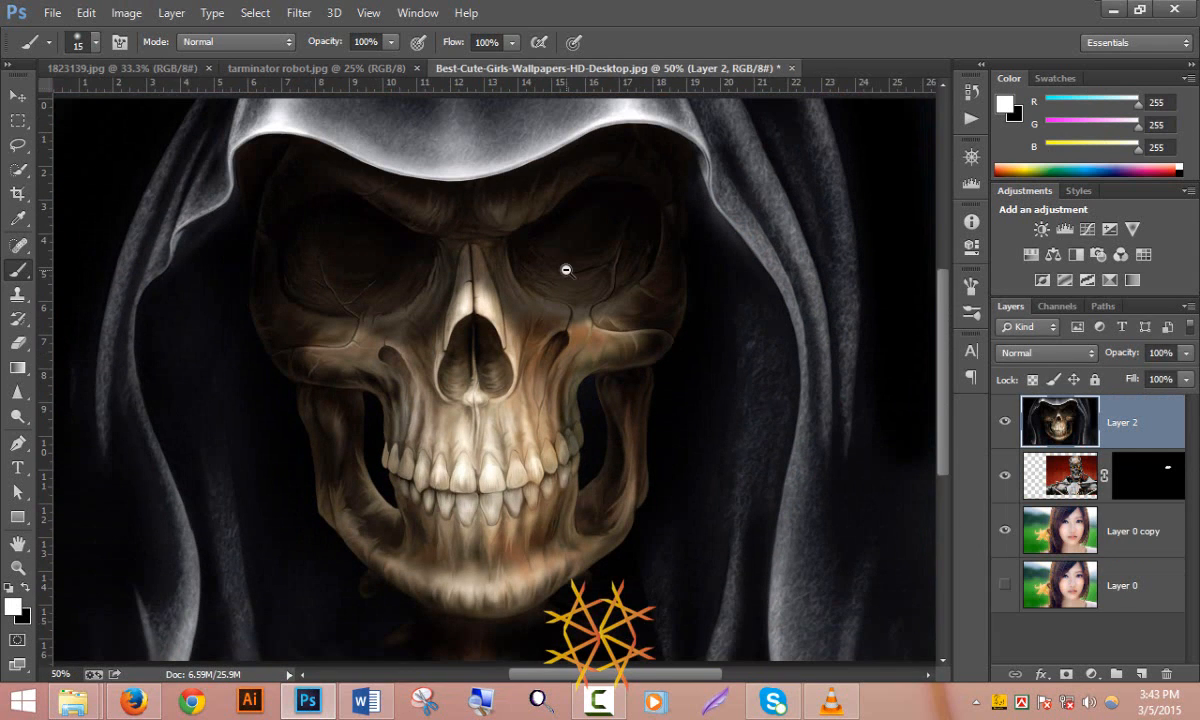
# Step: Free-transform the skull layer down to about 86% and place the skull roughly over the woman's face
pyautogui.keyDown('alt'); pyautogui.click(566, 270); pyautogui.keyUp('alt')
pyautogui.keyDown('alt'); pyautogui.click(568, 270); pyautogui.keyUp('alt')
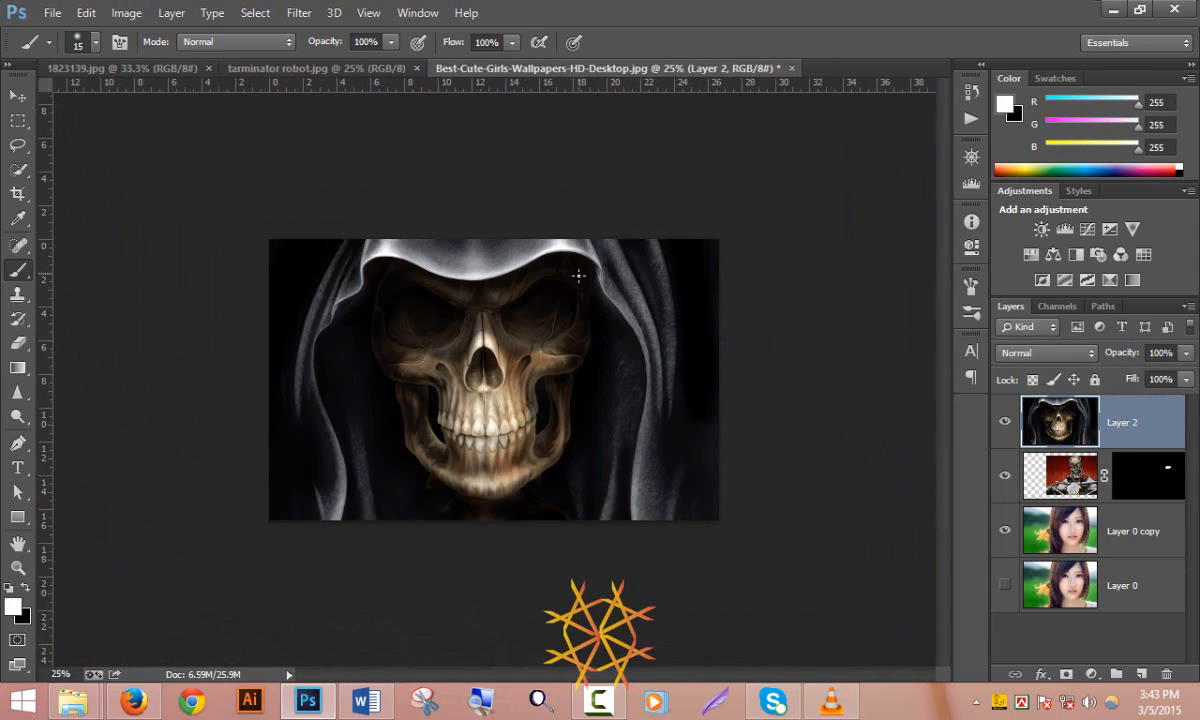
pyautogui.hotkey('ctrl', 't')
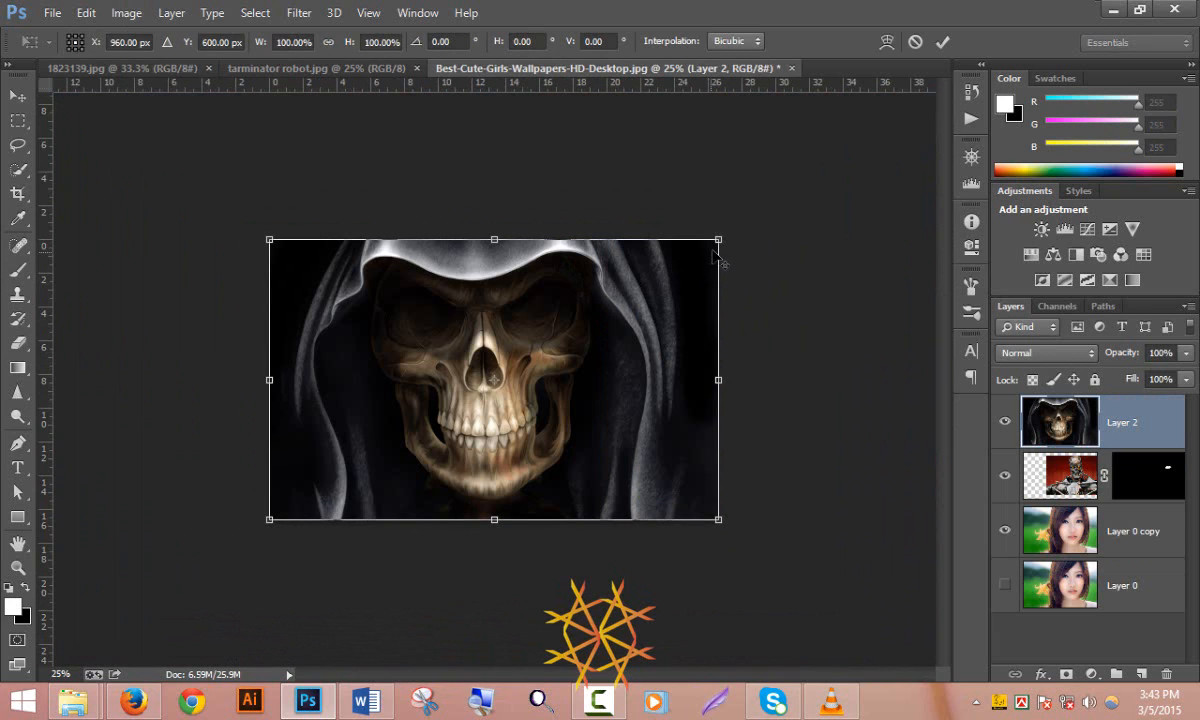
pyautogui.moveTo(718, 240); pyautogui.dragTo(680, 260)
pyautogui.moveTo(418, 353)
pyautogui.mouseDown()
pyautogui.moveTo(654, 372)
pyautogui.moveTo(577, 383)
pyautogui.moveTo(525, 369)
pyautogui.moveTo(526, 358)
pyautogui.mouseUp()
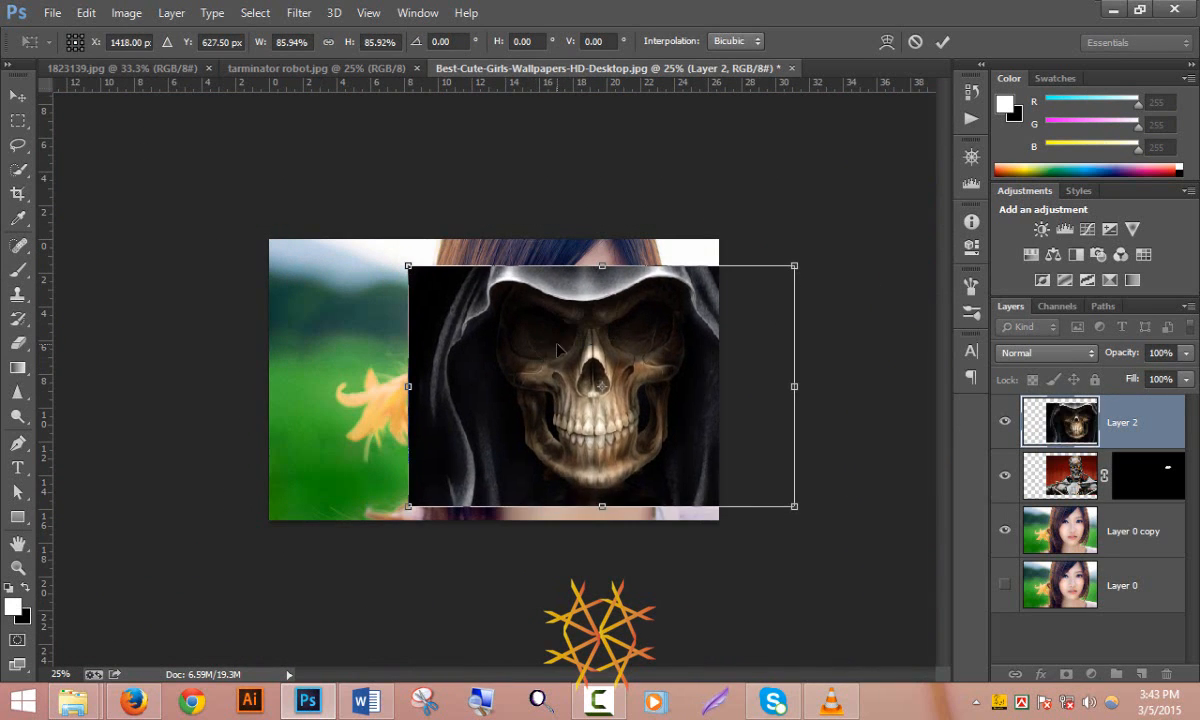
pyautogui.press('Return')
# Step: Lower the skull layer's opacity to 42% and shift it so the skull's nose and teeth line up with the face
pyautogui.press('b')
pyautogui.click(1185, 355)
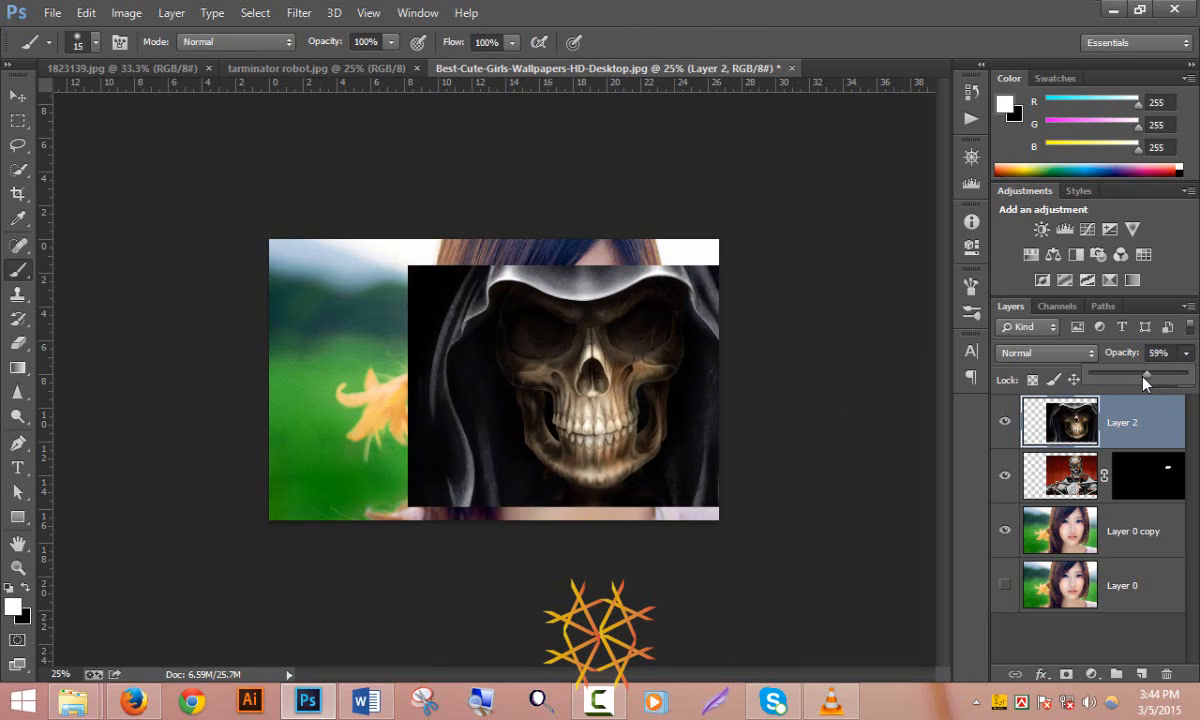
pyautogui.moveTo(1146, 383); pyautogui.dragTo(1133, 384)
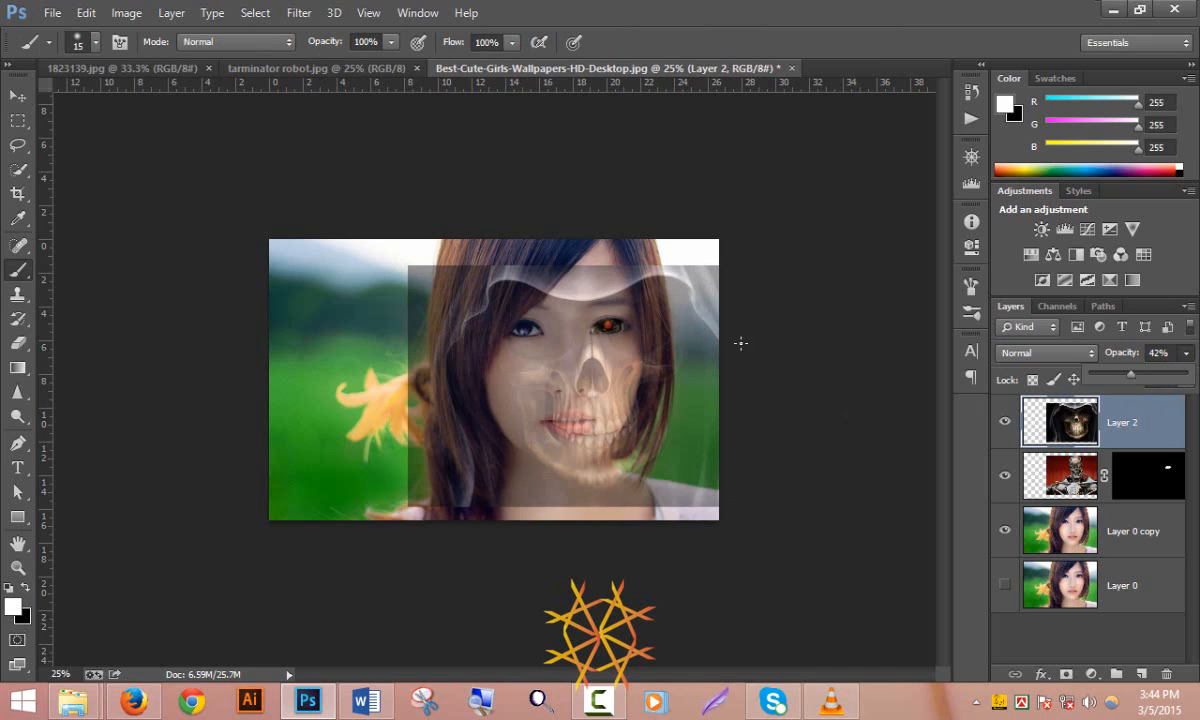
pyautogui.click(638, 371)
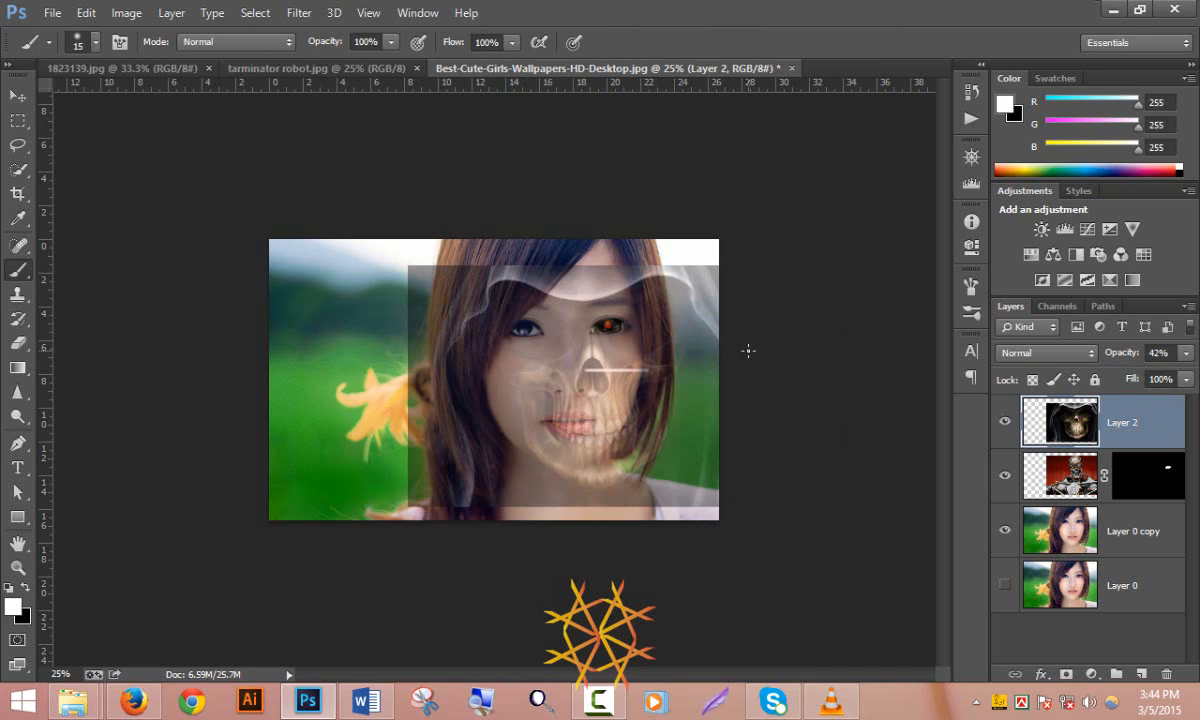
pyautogui.click(13, 93)
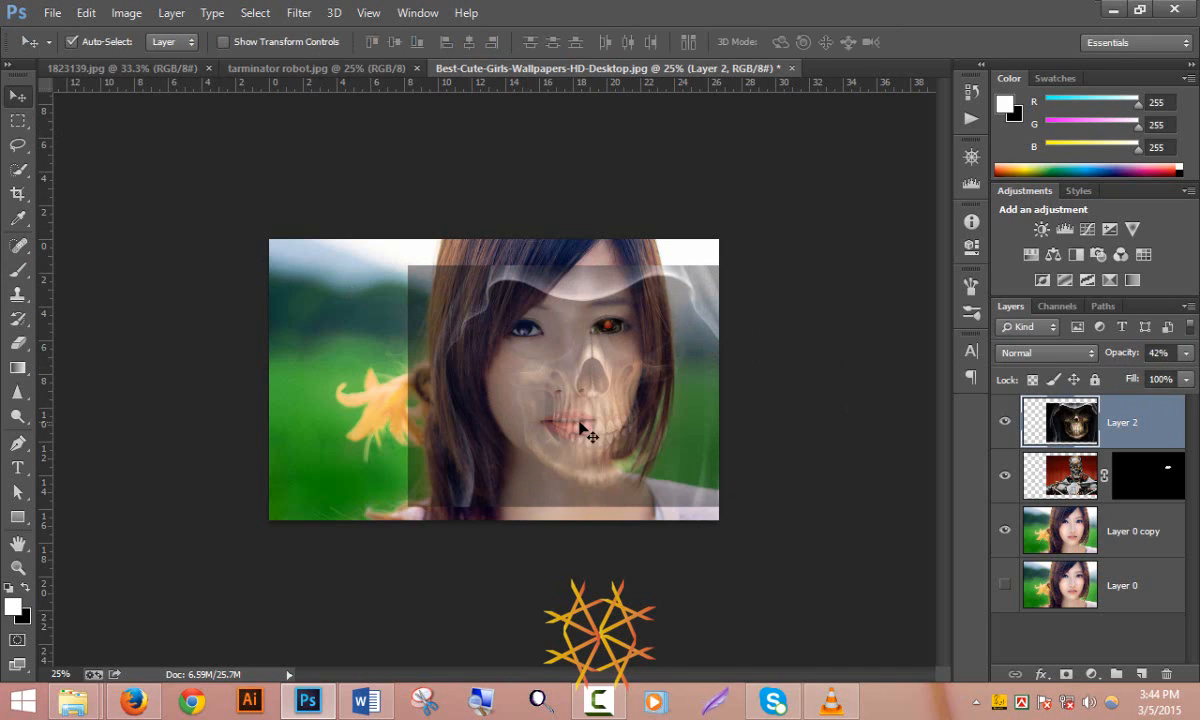
pyautogui.moveTo(580, 428); pyautogui.dragTo(550, 428)
# Step: Free-transform the skull layer to about 85% width and 84% height, fitting its nose and jaw to the woman's lower face
pyautogui.hotkey('ctrl', 't')
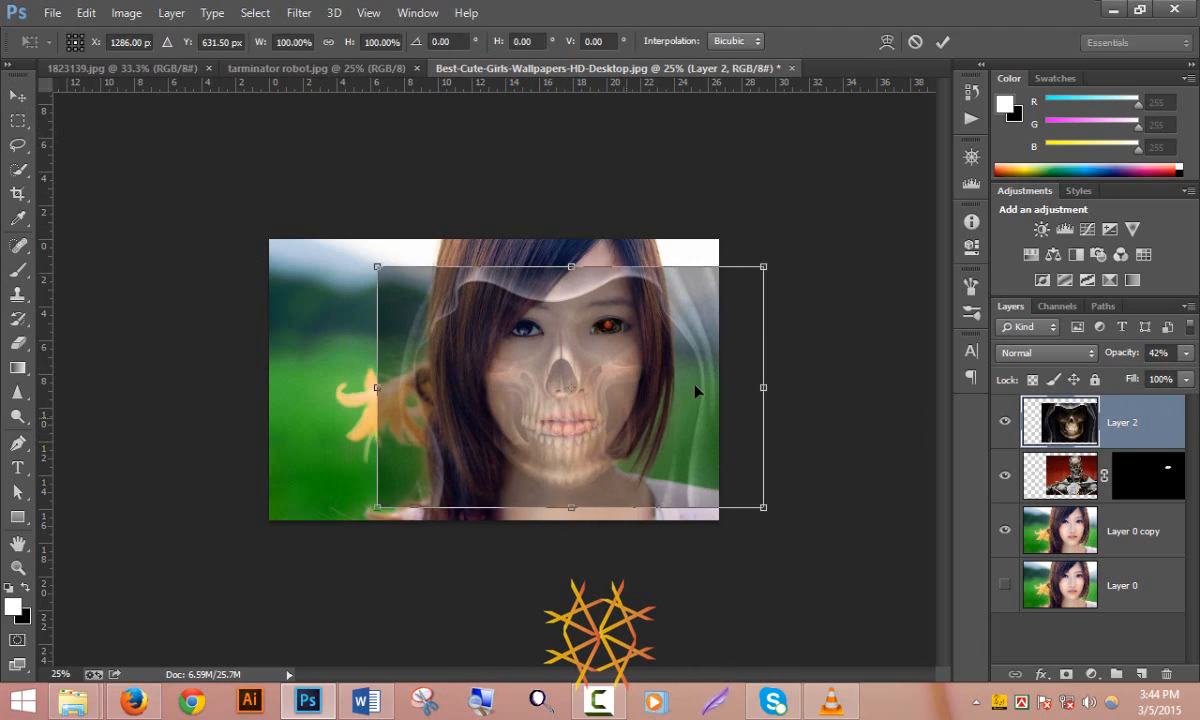
pyautogui.moveTo(571, 268); pyautogui.dragTo(573, 280)
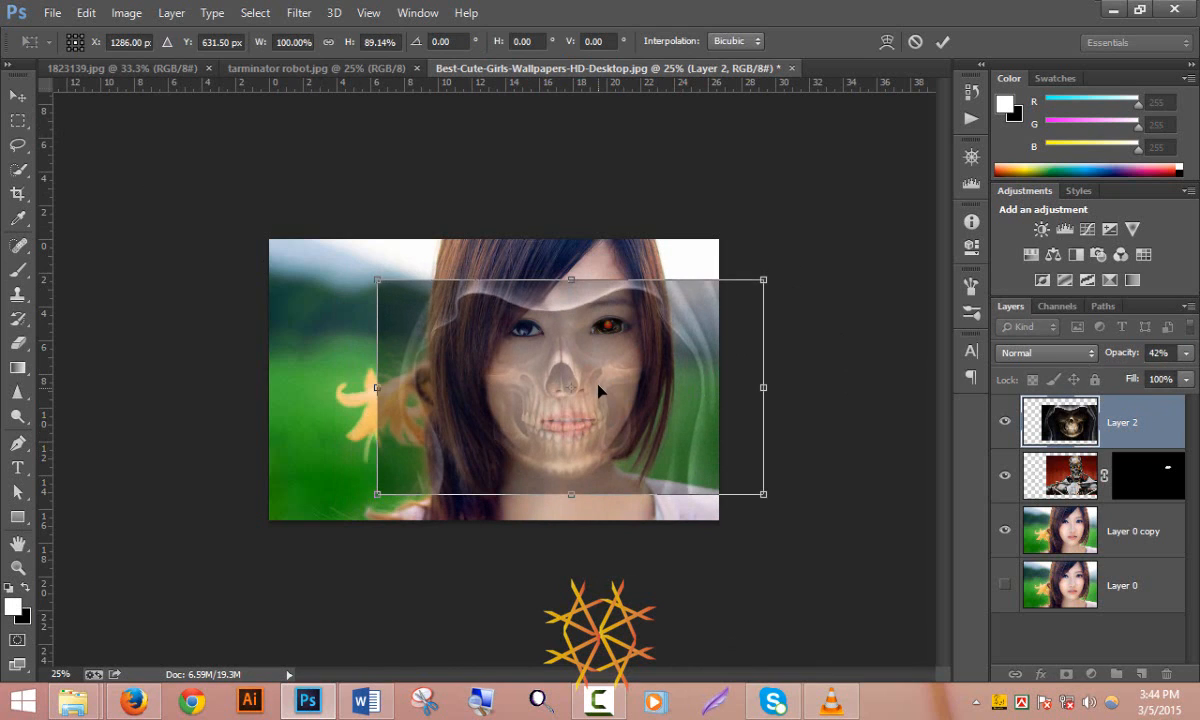
pyautogui.moveTo(598, 388); pyautogui.dragTo(600, 388)
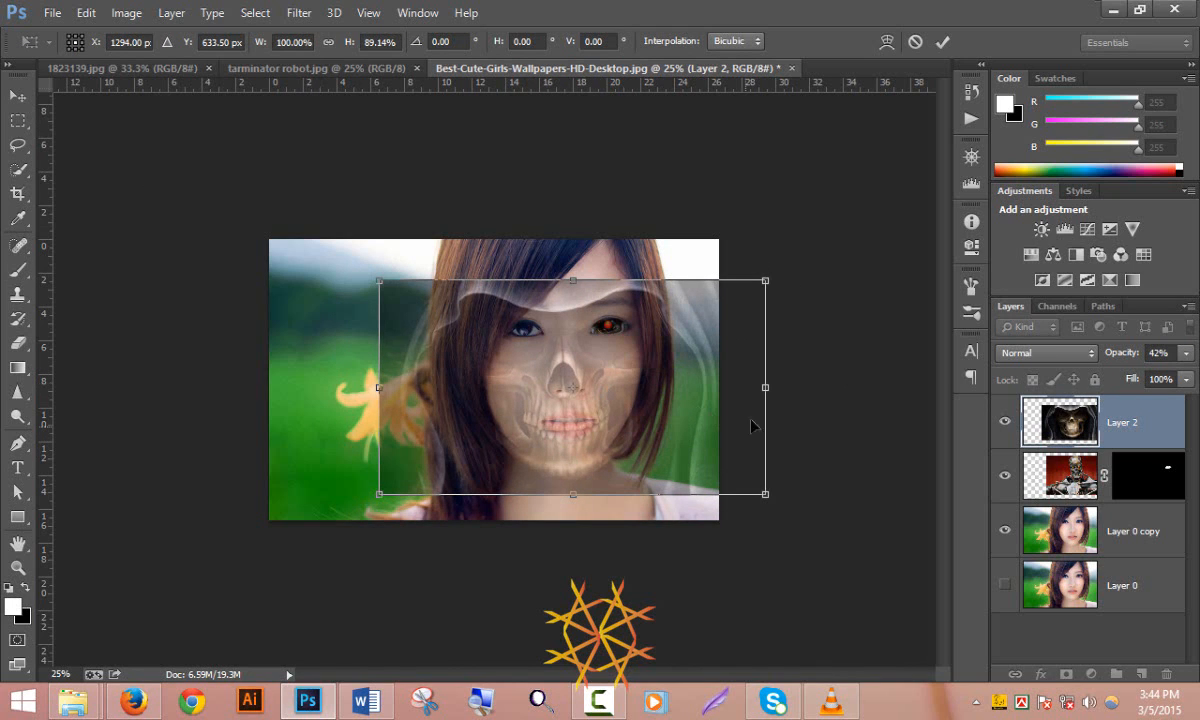
pyautogui.moveTo(766, 388); pyautogui.dragTo(736, 388)
pyautogui.moveTo(556, 404); pyautogui.dragTo(565, 428)
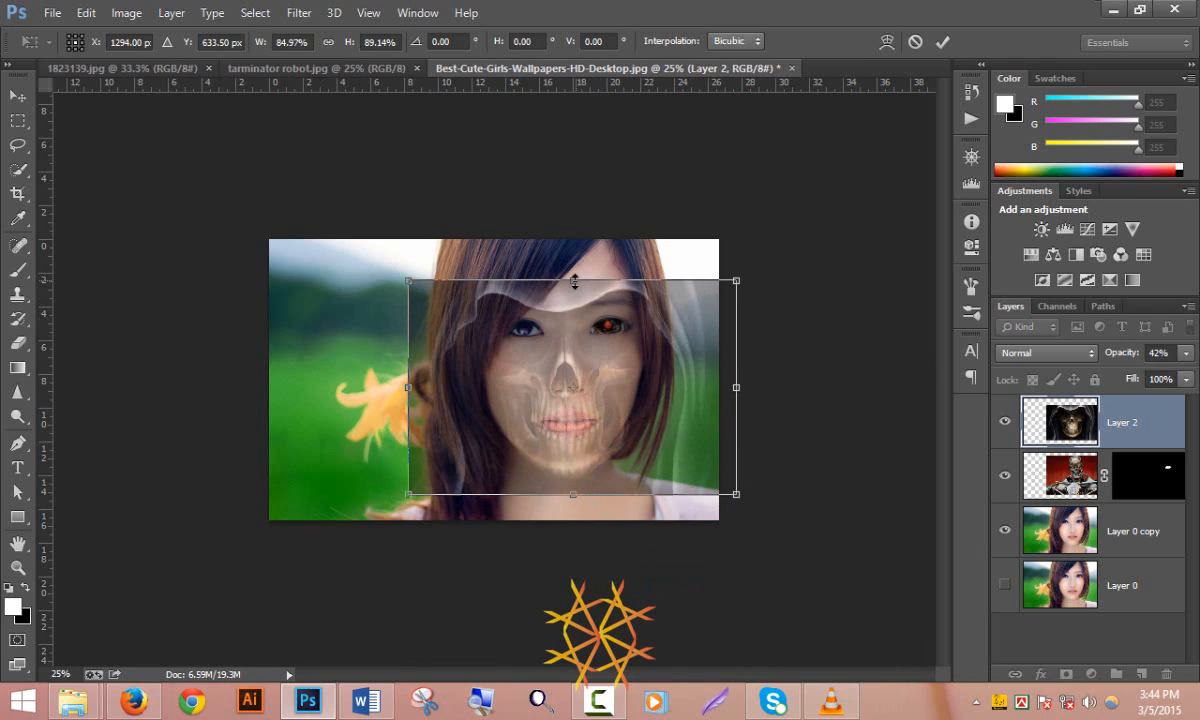
pyautogui.moveTo(573, 281); pyautogui.dragTo(573, 287)
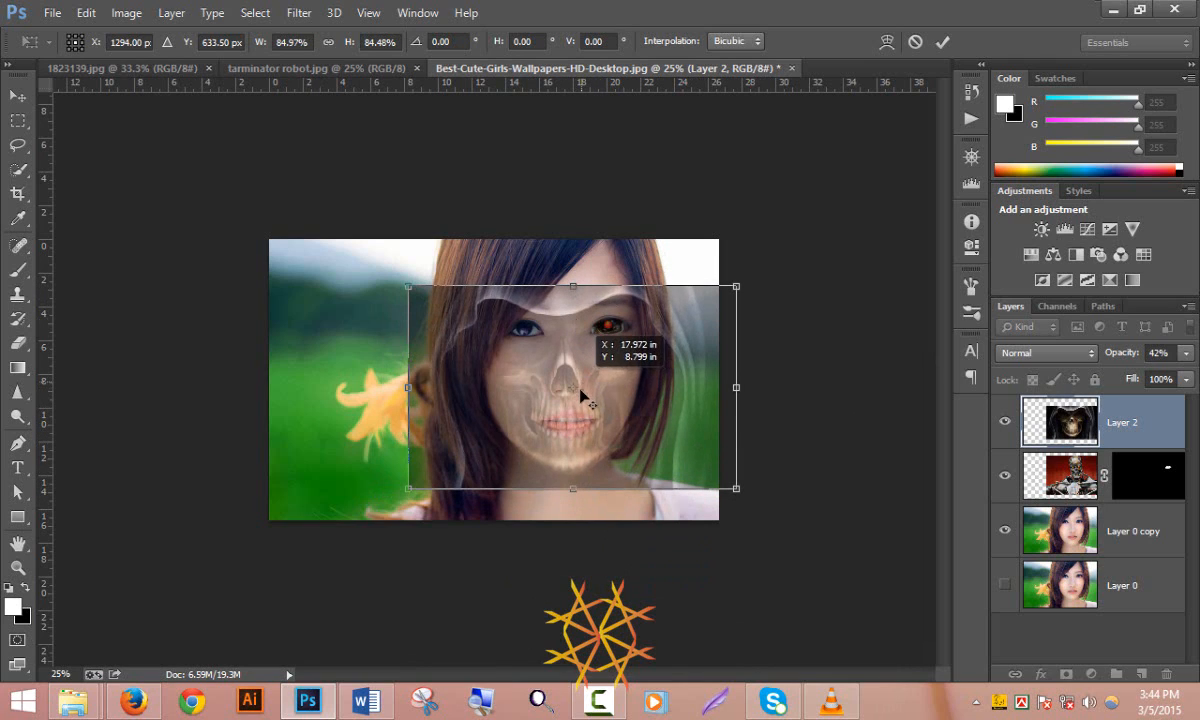
pyautogui.moveTo(566, 354); pyautogui.dragTo(605, 367)
pyautogui.press('Return')
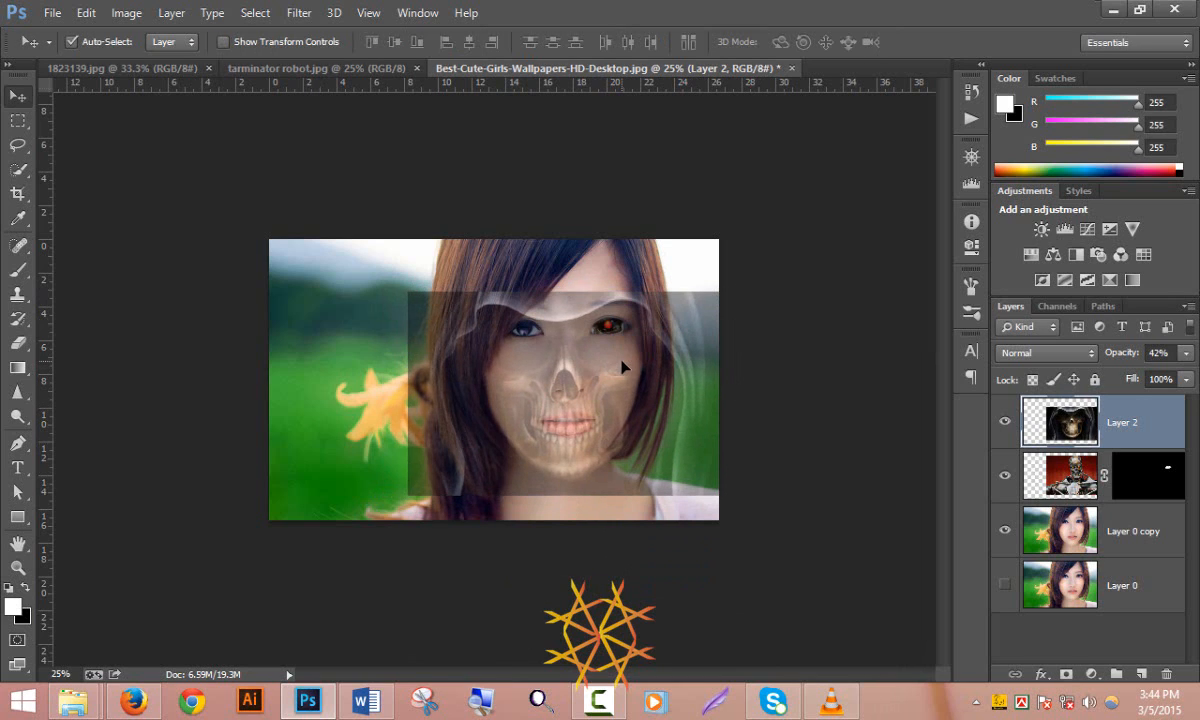
# Step: Add a Hide All layer mask to the skull layer
pyautogui.click(160, 13)
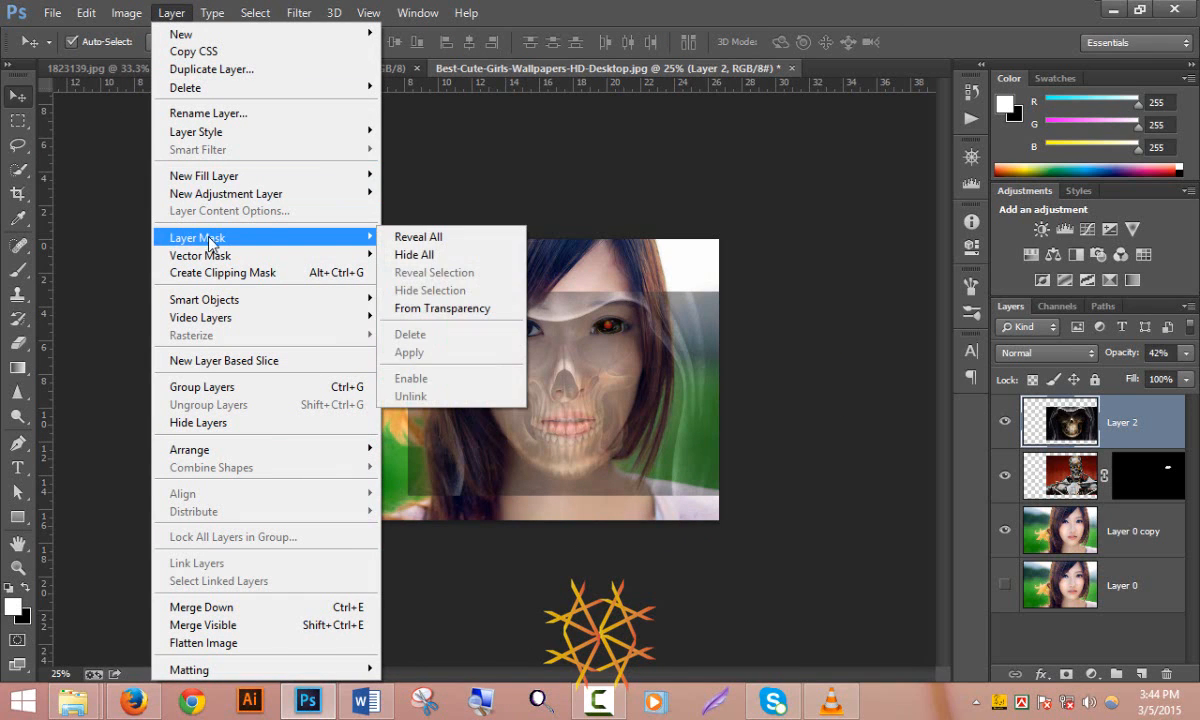
pyautogui.moveTo(291, 237)
pyautogui.click(410, 255)
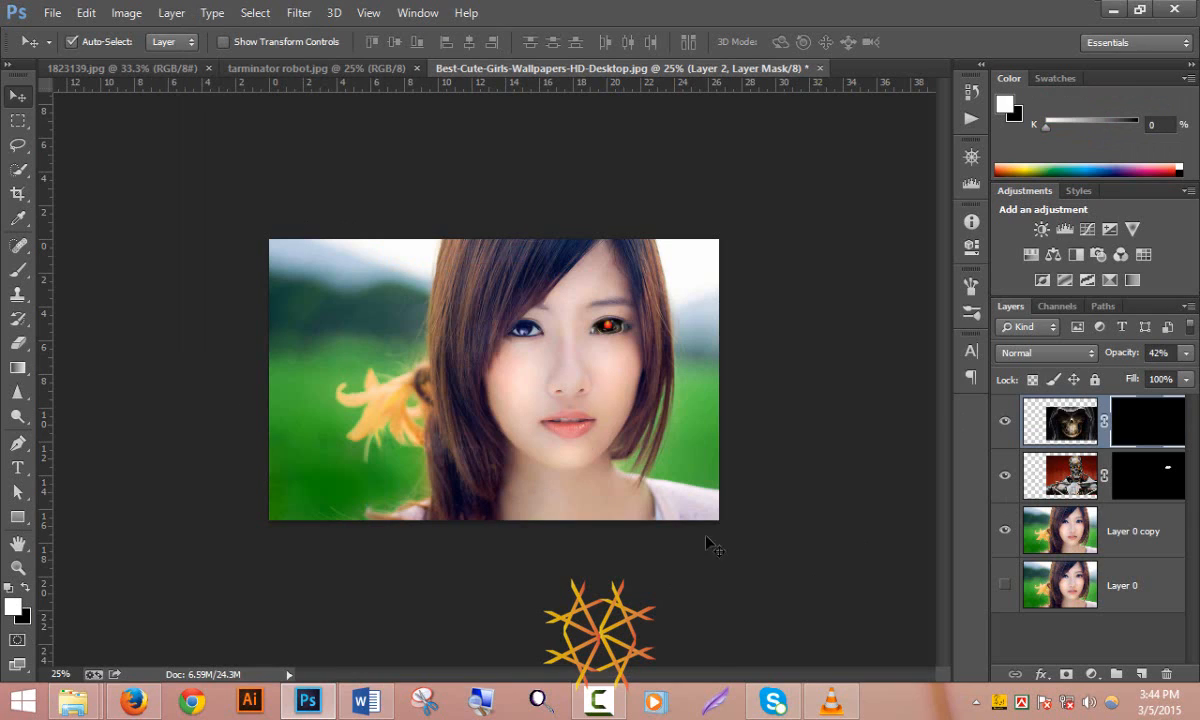
# Step: Paint the skull layer's mask in white over the nose and mouth with a 300 px soft brush
pyautogui.click(20, 270)
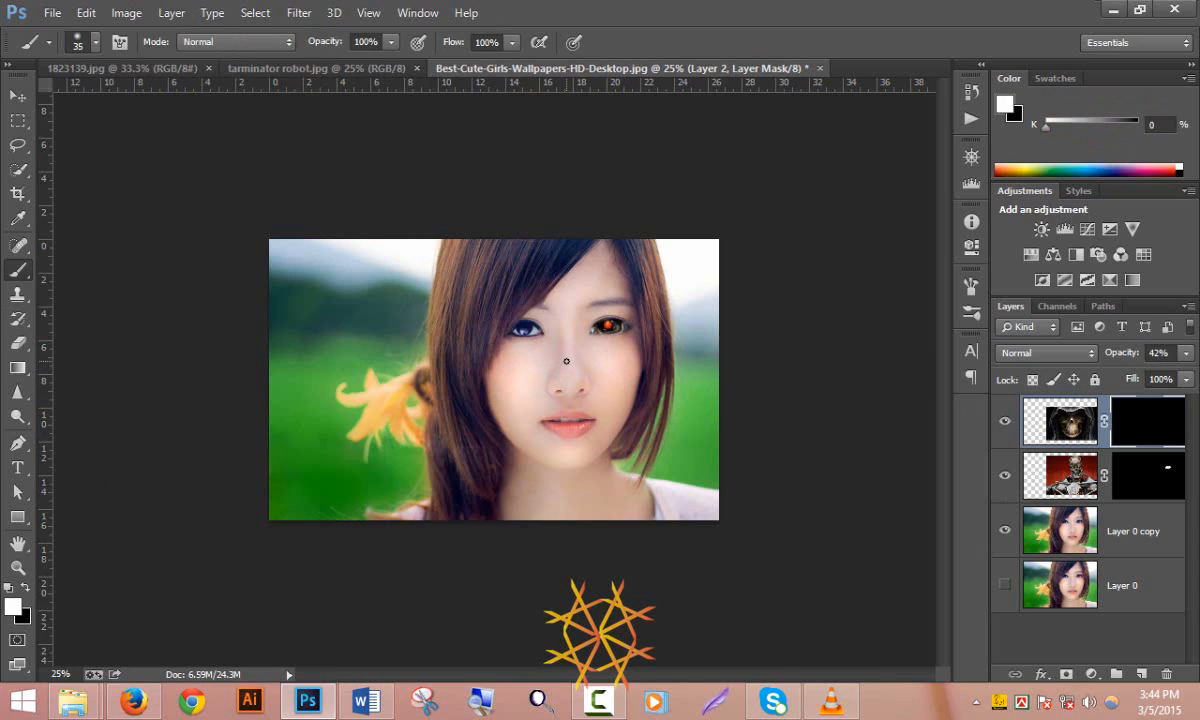
pyautogui.press(']')
pyautogui.press(']')
pyautogui.press(']')
pyautogui.press(']')
pyautogui.press(']')
pyautogui.press(']')
pyautogui.moveTo(571, 392)
pyautogui.mouseDown()
pyautogui.moveTo(593, 415)
pyautogui.moveTo(594, 389)
pyautogui.moveTo(568, 391)
pyautogui.moveTo(556, 429)
pyautogui.moveTo(583, 432)
pyautogui.moveTo(543, 421)
pyautogui.moveTo(554, 431)
pyautogui.moveTo(576, 402)
pyautogui.mouseUp()
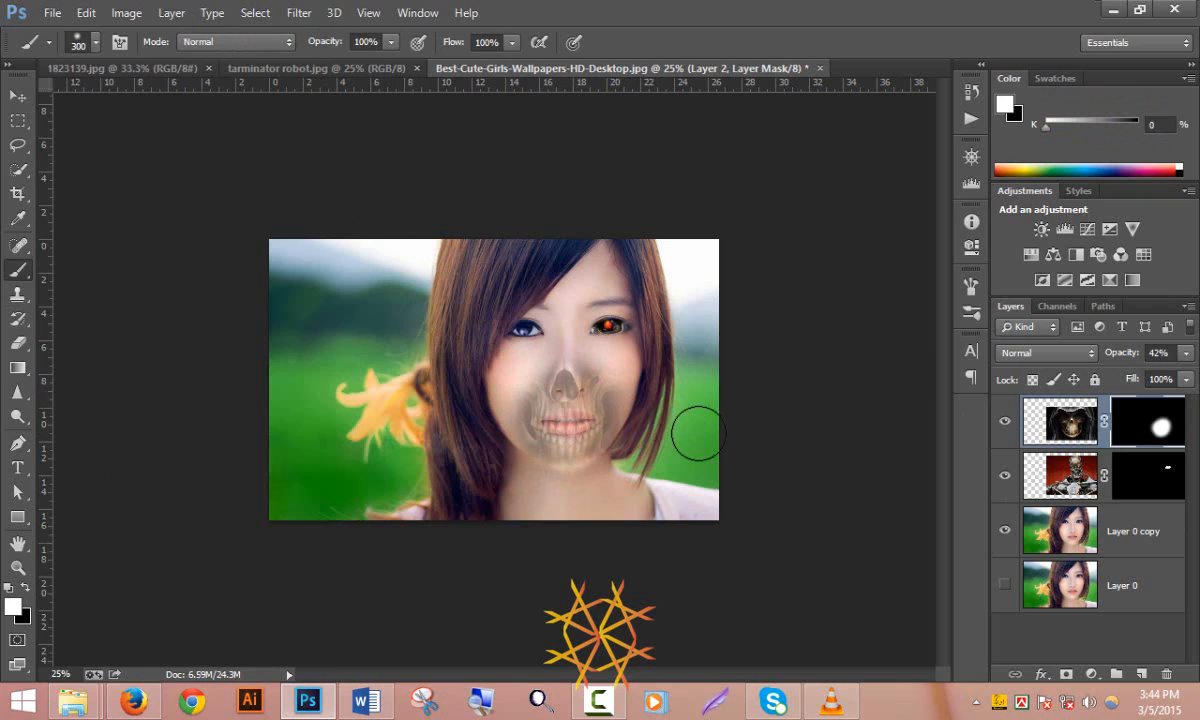
# Step: Restore the skull layer's opacity to 100% and paint its mask outward to reveal the skull's cheekbones and jaw
pyautogui.click(1187, 353)
pyautogui.moveTo(1150, 375); pyautogui.dragTo(1195, 374)
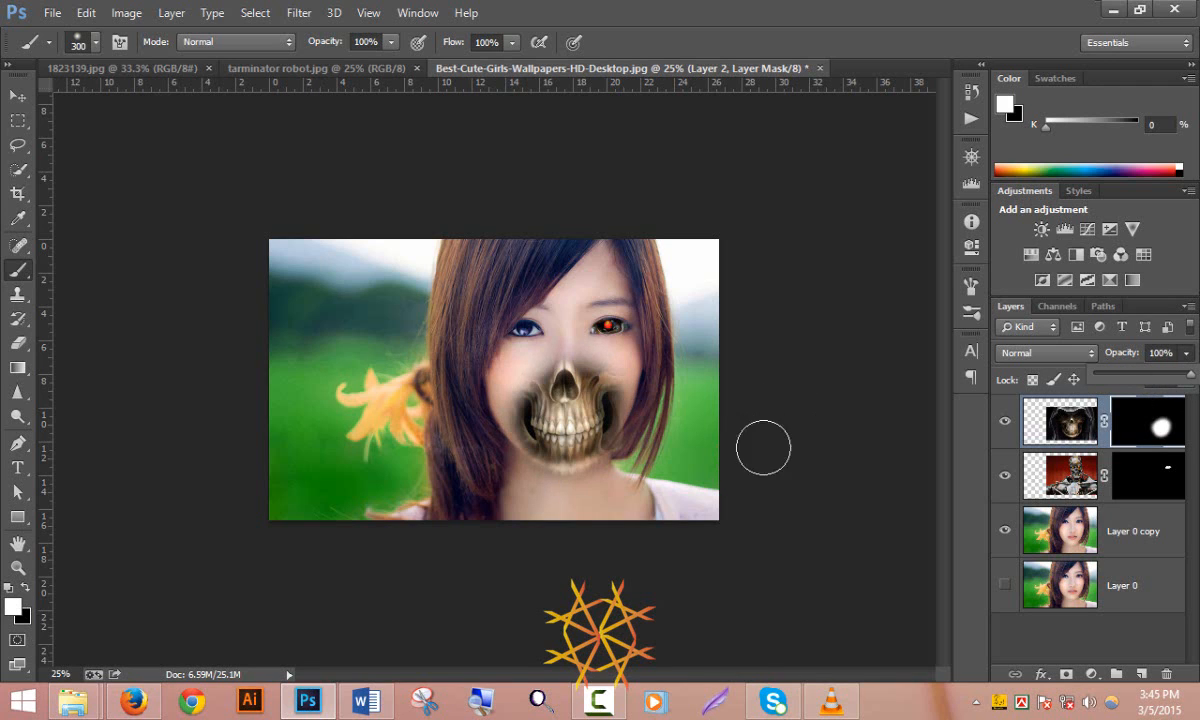
pyautogui.keyDown('ctrl'); pyautogui.click(538, 388); pyautogui.keyUp('ctrl')
pyautogui.keyDown('ctrl'); pyautogui.click(538, 388); pyautogui.keyUp('ctrl')
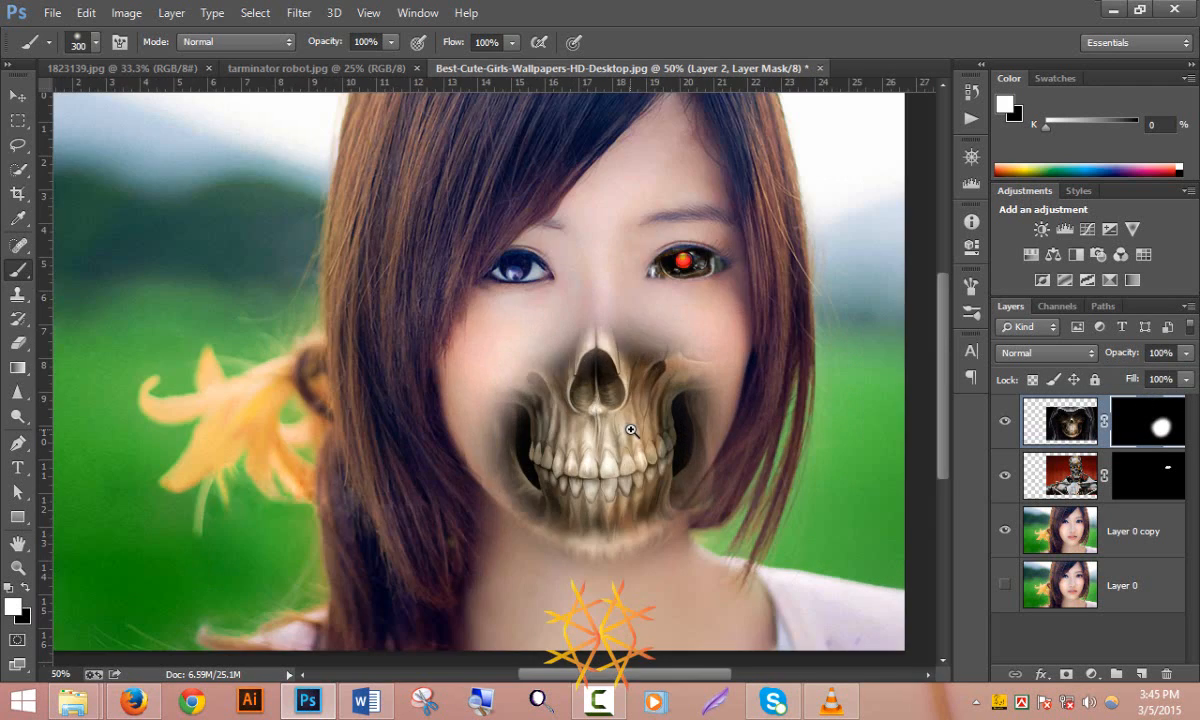
pyautogui.keyDown('ctrl'); pyautogui.click(631, 430); pyautogui.keyUp('ctrl')
pyautogui.scroll(-3, 610, 400)
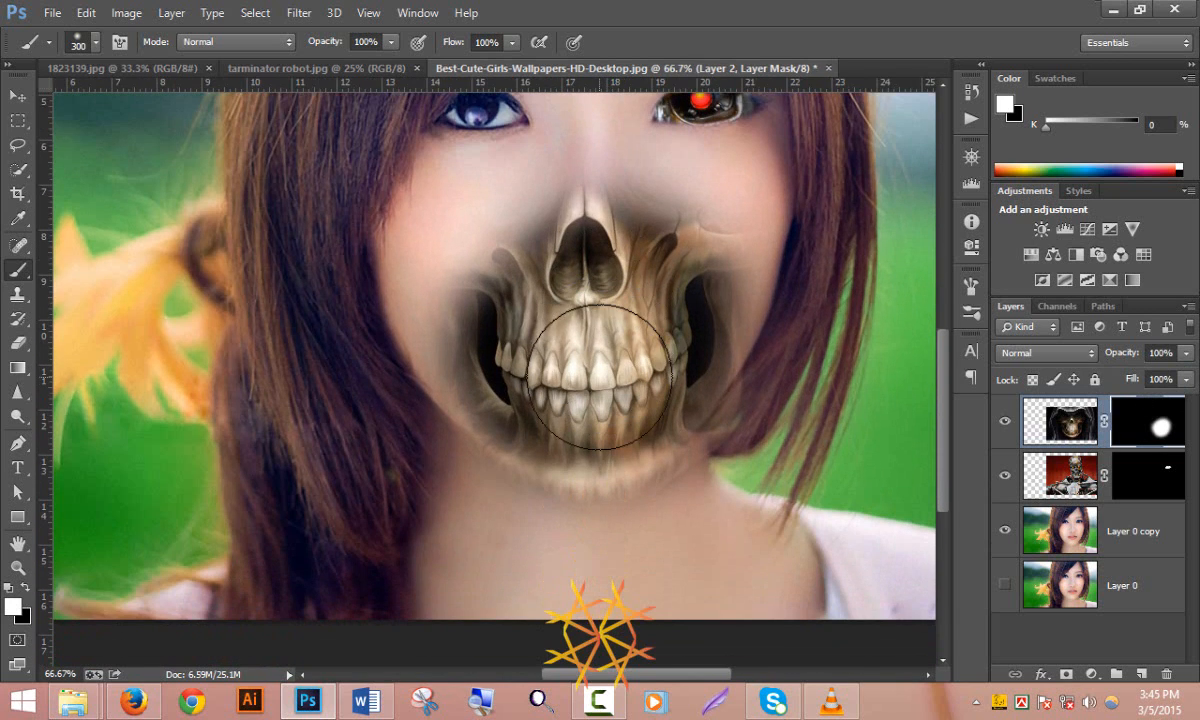
pyautogui.scroll(-1, 598, 378)
pyautogui.moveTo(540, 320)
pyautogui.mouseDown()
pyautogui.moveTo(480, 285)
pyautogui.moveTo(470, 260)
pyautogui.moveTo(570, 247)
pyautogui.moveTo(545, 215)
pyautogui.moveTo(675, 268)
pyautogui.moveTo(688, 282)
pyautogui.moveTo(677, 305)
pyautogui.moveTo(569, 313)
pyautogui.moveTo(515, 346)
pyautogui.moveTo(465, 305)
pyautogui.moveTo(480, 265)
pyautogui.moveTo(525, 235)
pyautogui.moveTo(613, 345)
pyautogui.mouseUp()
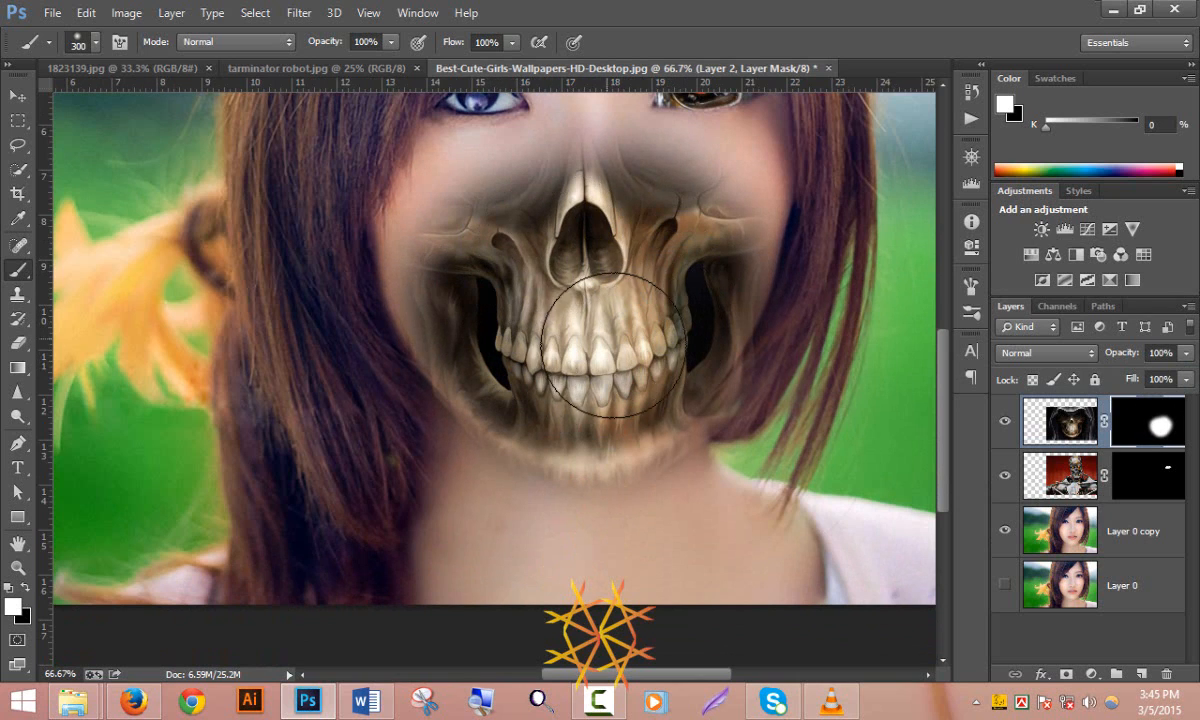
# Step: Choose the rough-edged 23 px brush preset for the Brush tool and enlarge it to 100 px
pyautogui.scroll(3, 613, 345)
pyautogui.scroll(-1, 611, 362)
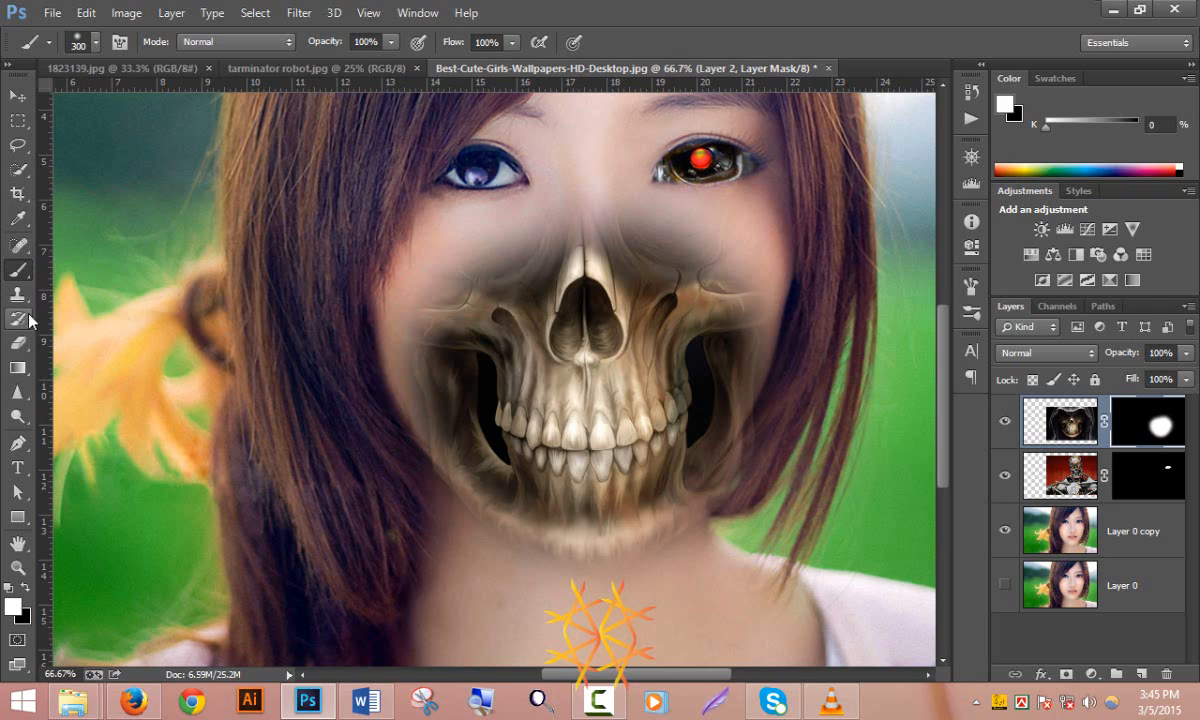
pyautogui.moveTo(18, 244); pyautogui.dragTo(87, 254)
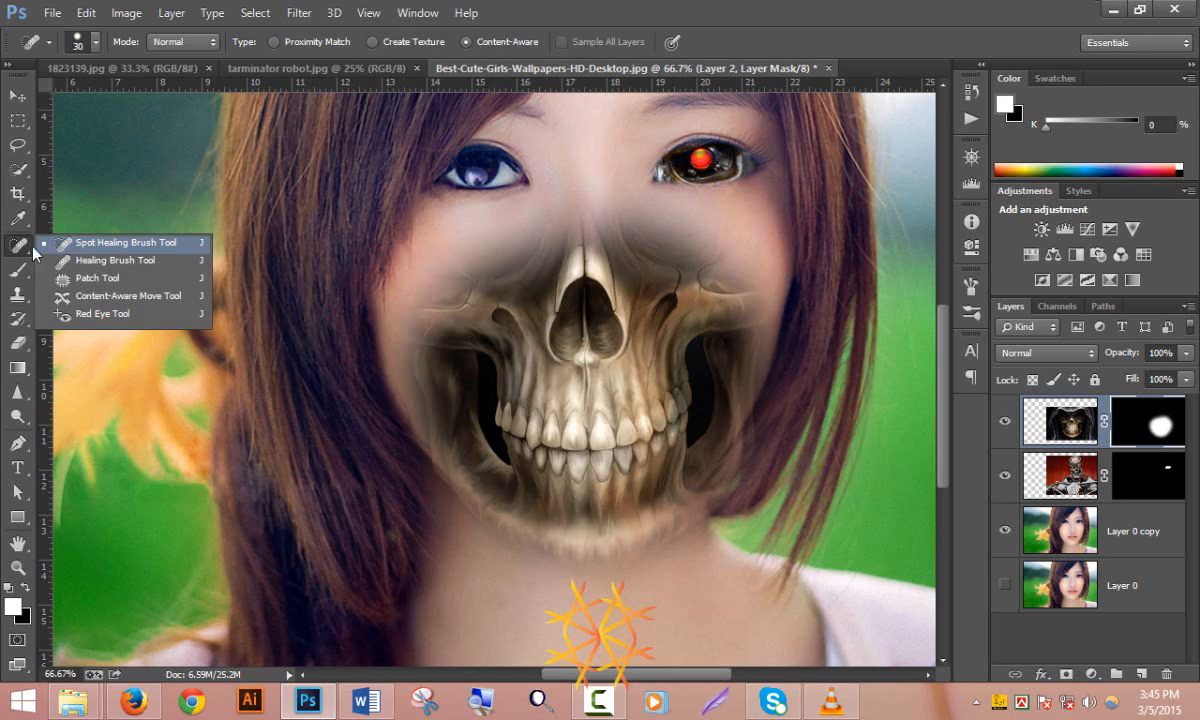
pyautogui.click(22, 277)
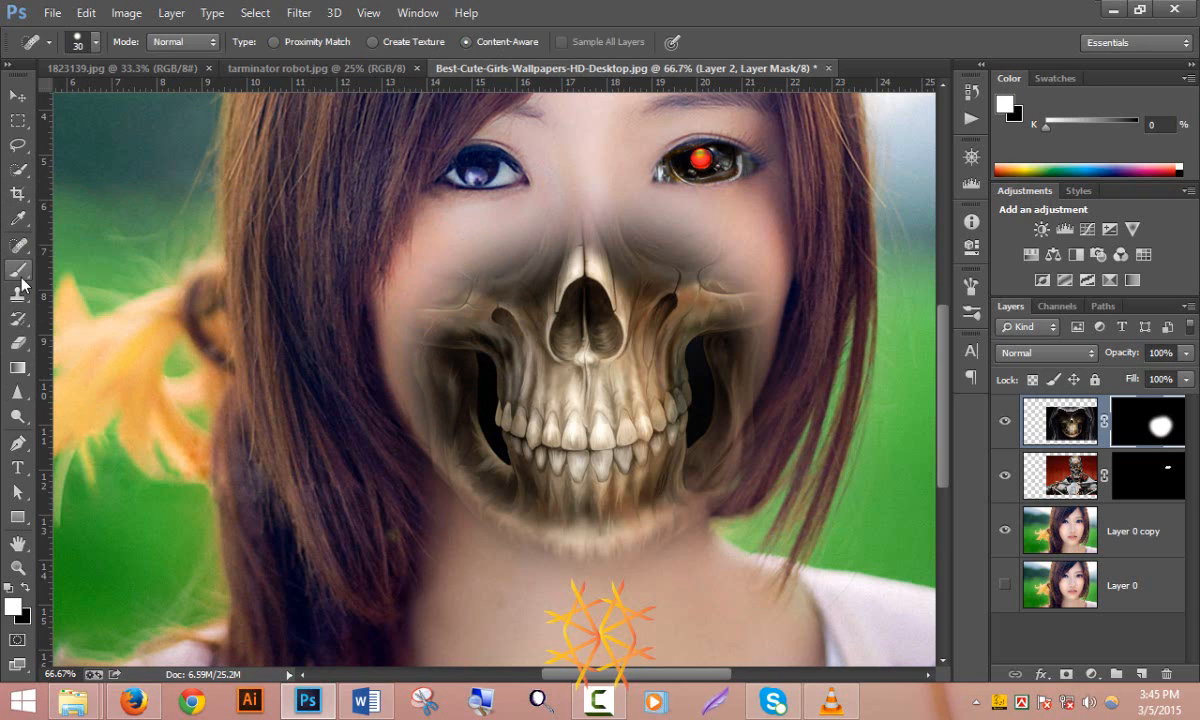
pyautogui.click(82, 42)
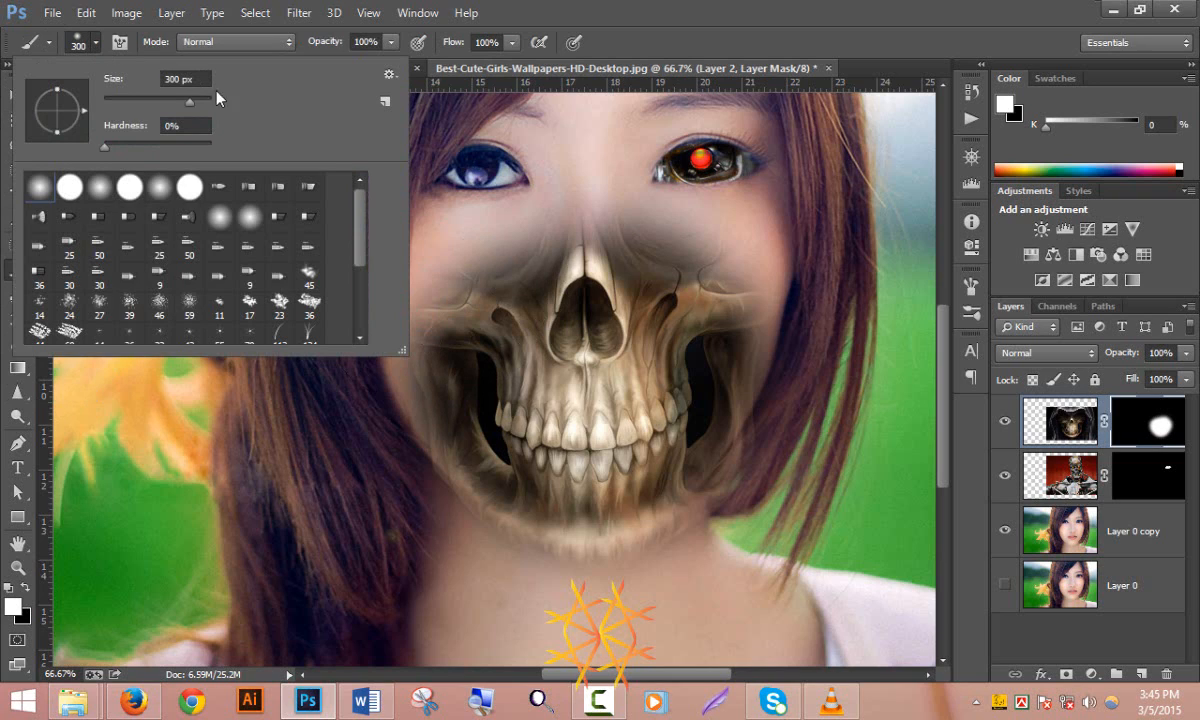
pyautogui.moveTo(360, 235)
pyautogui.mouseDown()
pyautogui.moveTo(361, 308)
pyautogui.moveTo(360, 252)
pyautogui.mouseUp()
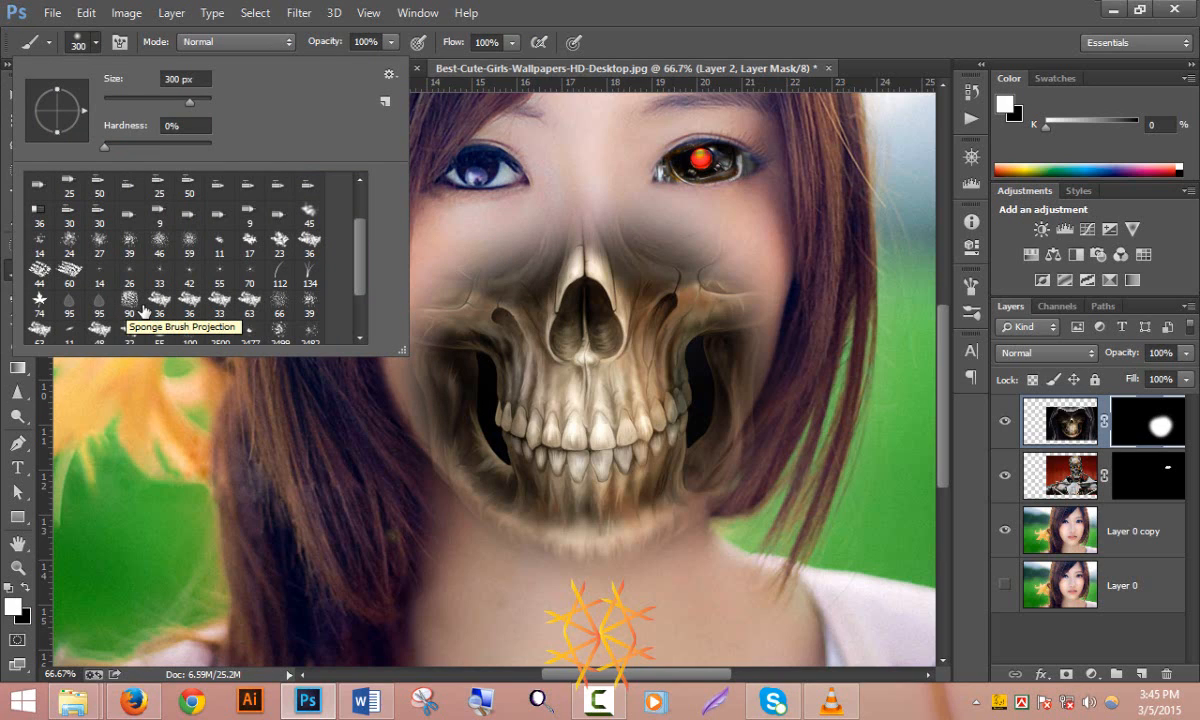
pyautogui.click(277, 243)
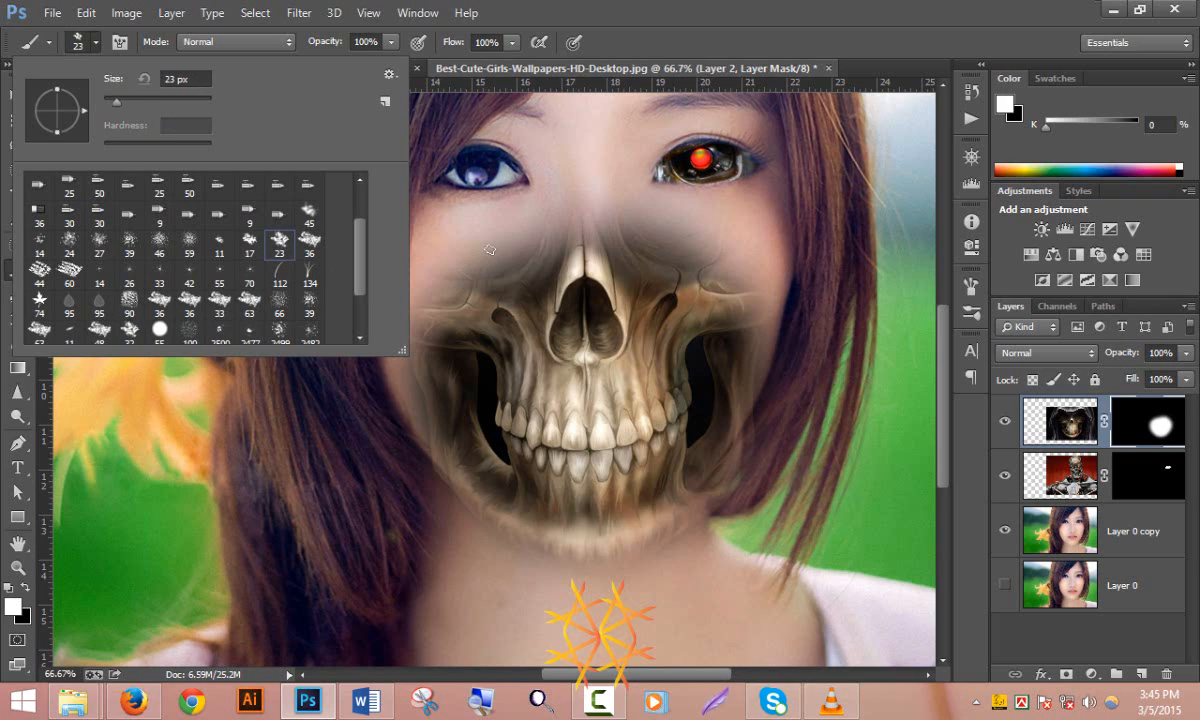
pyautogui.click(686, 48)
pyautogui.press(']')
pyautogui.press(']')
pyautogui.press(']')
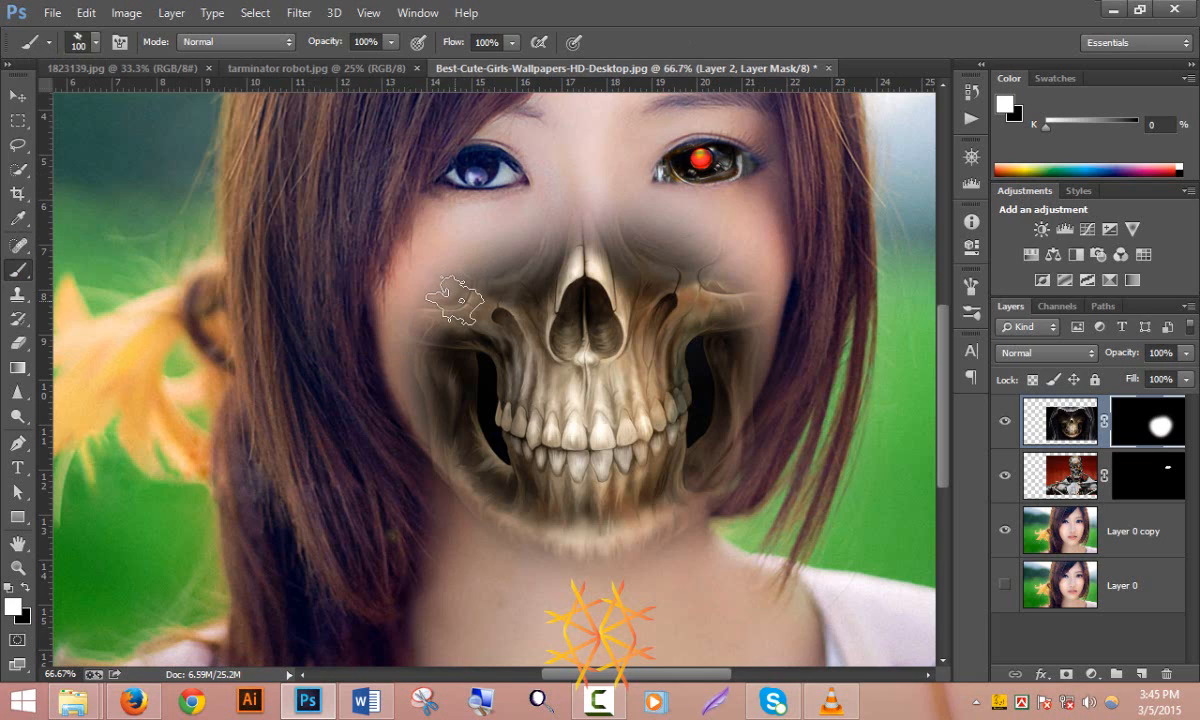
pyautogui.click(459, 266)
pyautogui.moveTo(453, 290)
pyautogui.mouseDown()
pyautogui.moveTo(424, 330)
pyautogui.moveTo(423, 385)
pyautogui.moveTo(449, 467)
pyautogui.moveTo(415, 400)
pyautogui.moveTo(432, 346)
pyautogui.moveTo(452, 404)
pyautogui.mouseUp()
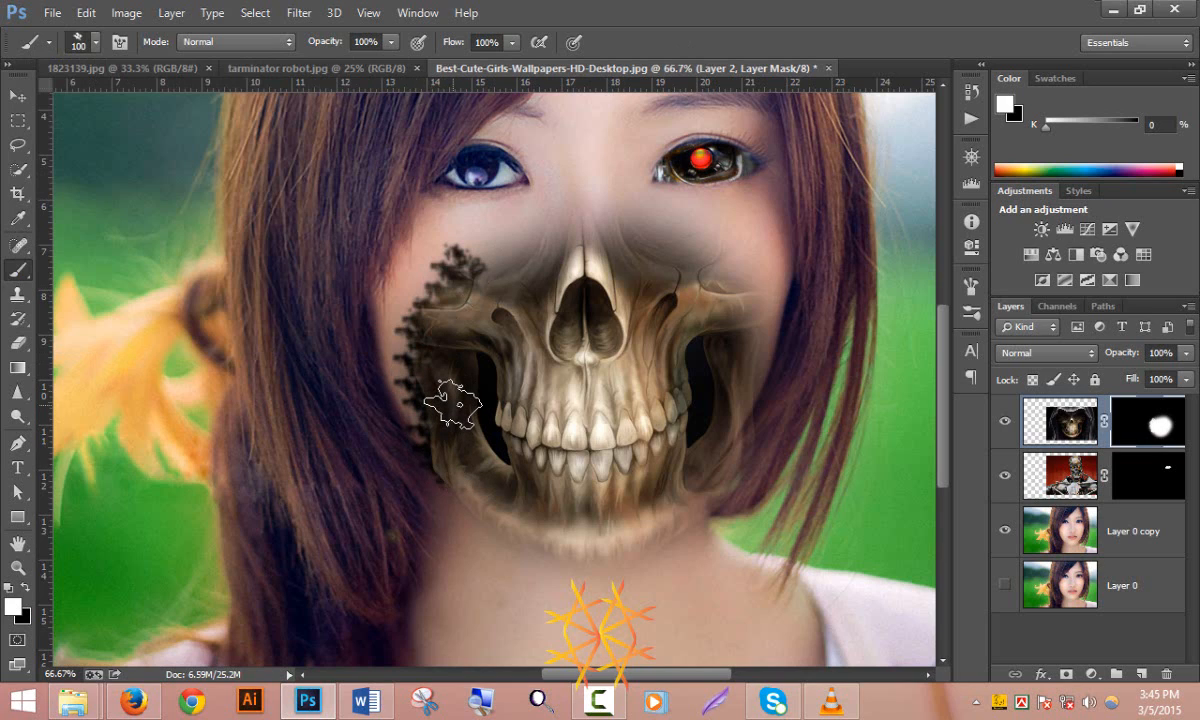
pyautogui.moveTo(453, 405)
pyautogui.mouseDown()
pyautogui.moveTo(410, 415)
pyautogui.moveTo(392, 360)
pyautogui.moveTo(392, 312)
pyautogui.moveTo(440, 240)
pyautogui.mouseUp()
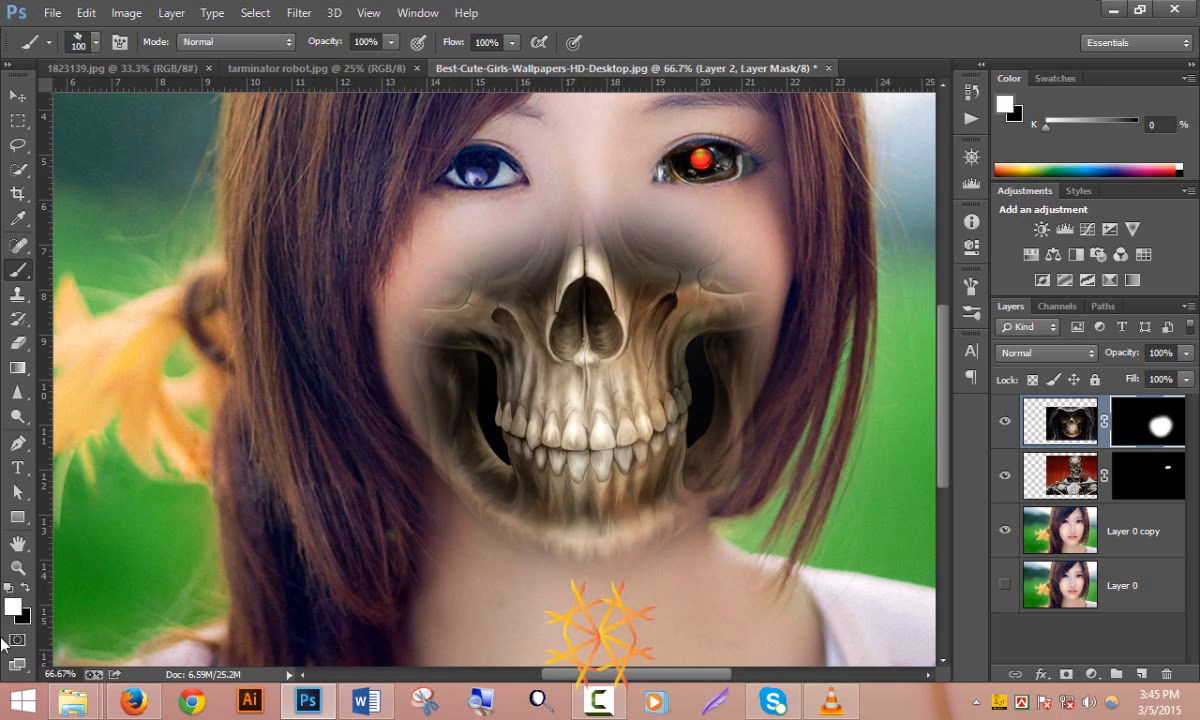
# Step: Paint the skull layer's mask in black to give the skull a ragged edge along the cheek below the natural eye
pyautogui.click(24, 590)
pyautogui.click(468, 276)
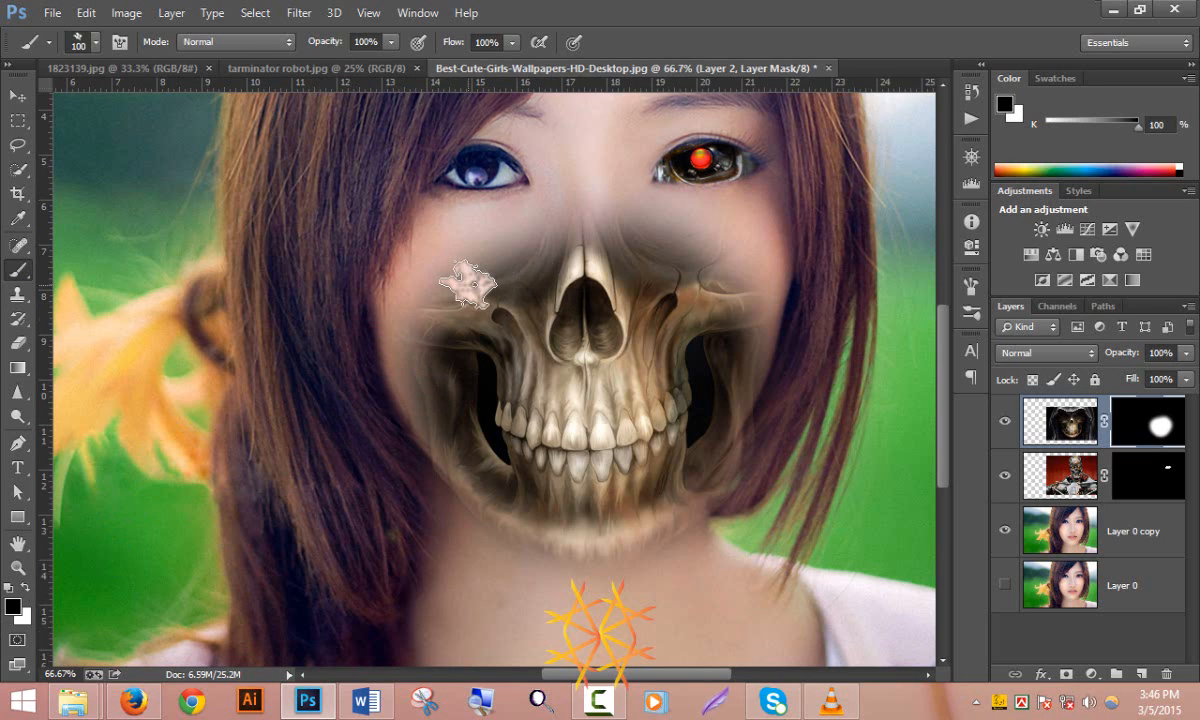
pyautogui.moveTo(453, 314)
pyautogui.mouseDown()
pyautogui.moveTo(410, 318)
pyautogui.moveTo(405, 350)
pyautogui.moveTo(405, 385)
pyautogui.moveTo(437, 437)
pyautogui.moveTo(429, 455)
pyautogui.moveTo(445, 450)
pyautogui.mouseUp()
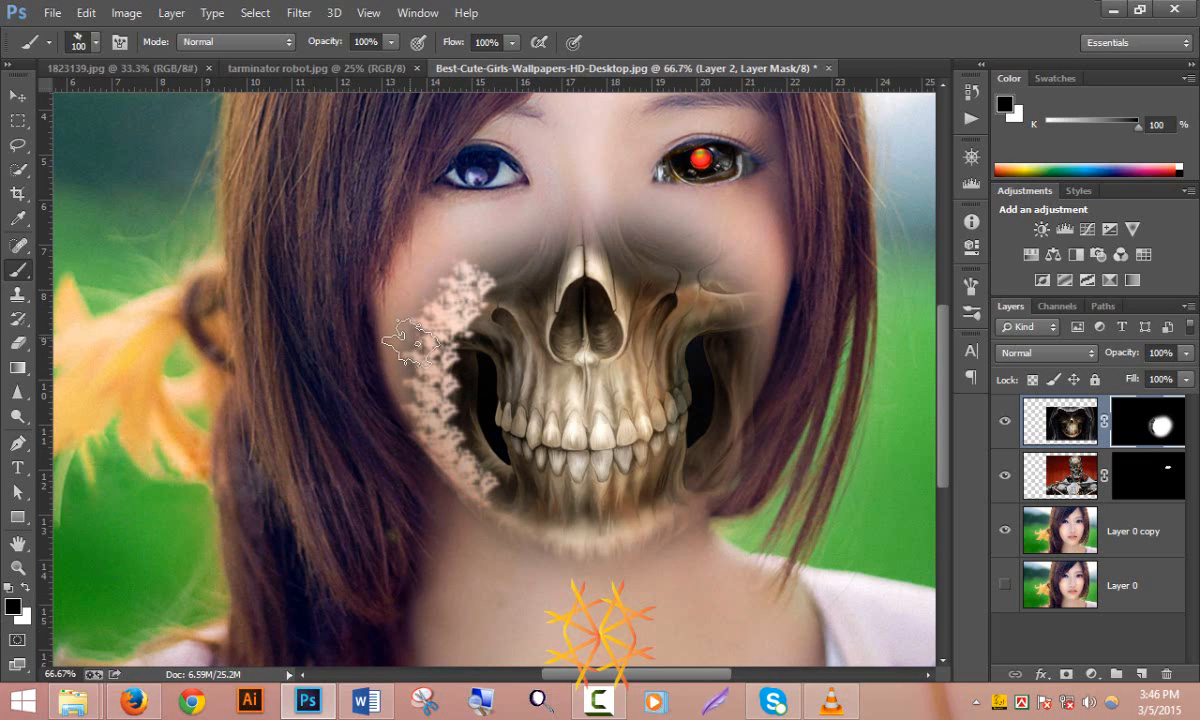
pyautogui.moveTo(410, 360)
pyautogui.mouseDown()
pyautogui.moveTo(418, 410)
pyautogui.moveTo(413, 316)
pyautogui.moveTo(490, 250)
pyautogui.mouseUp()
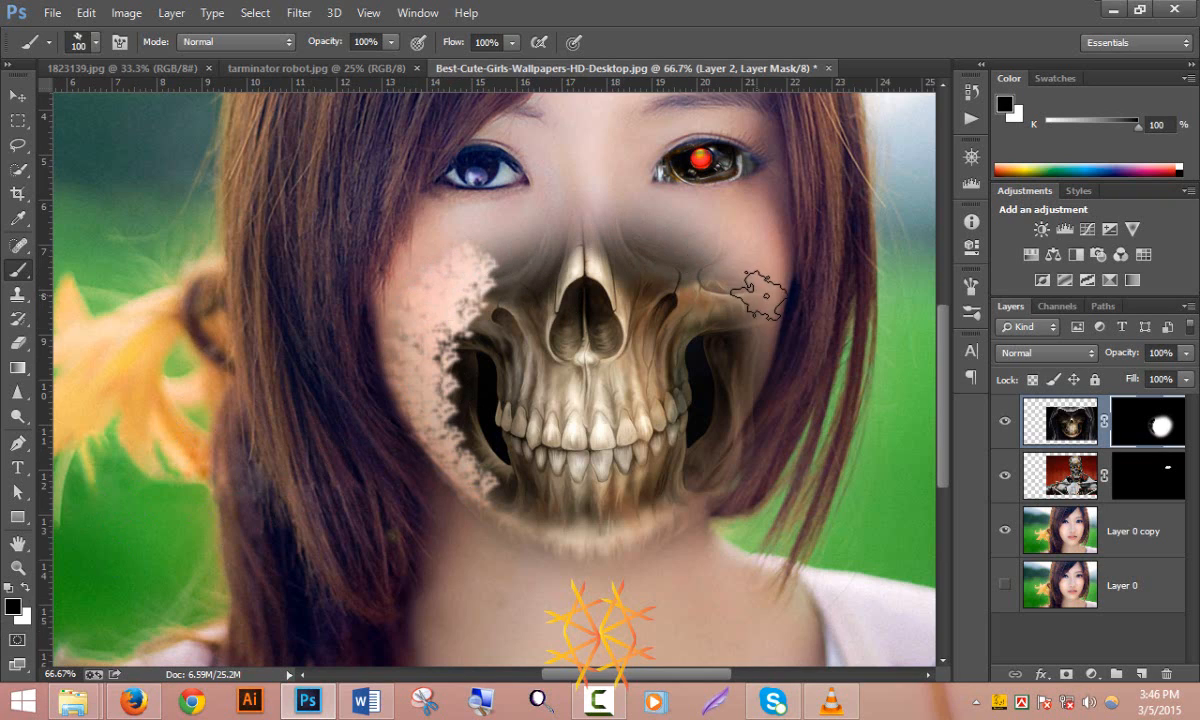
# Step: Continue the ragged black mask edge along the robot-eye cheek, around the chin and across the top of the nose
pyautogui.moveTo(765, 318)
pyautogui.mouseDown()
pyautogui.moveTo(762, 396)
pyautogui.moveTo(724, 473)
pyautogui.moveTo(626, 520)
pyautogui.moveTo(513, 513)
pyautogui.mouseUp()
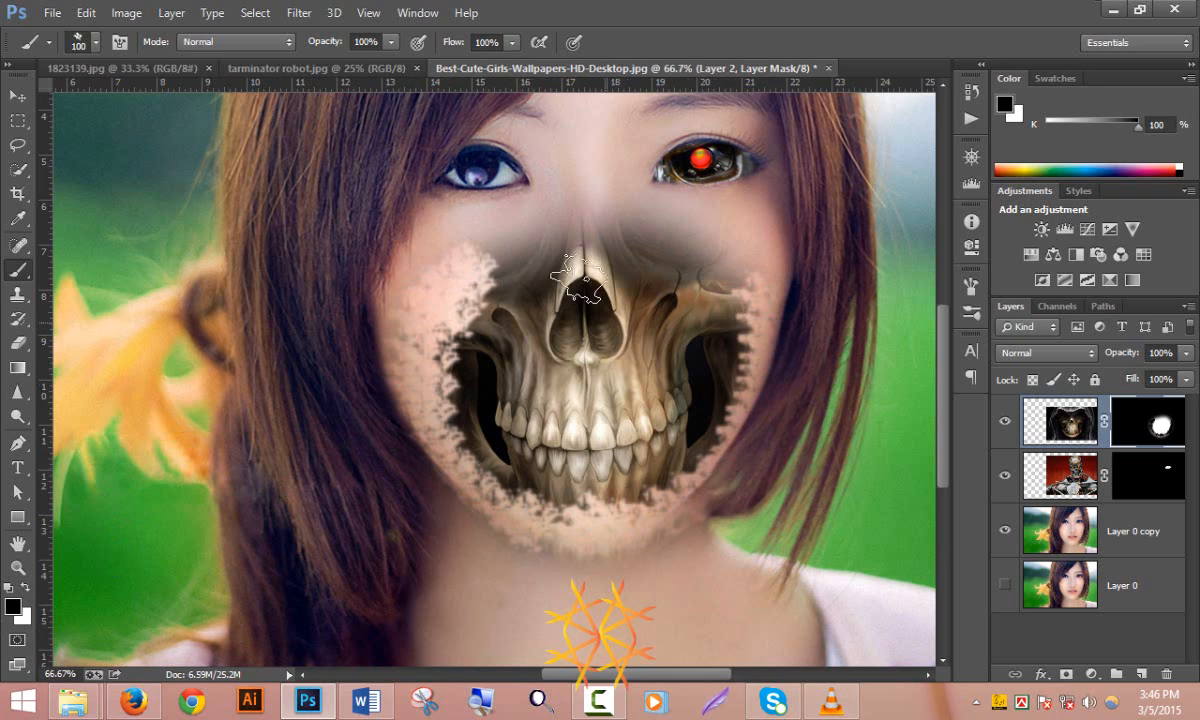
pyautogui.moveTo(541, 285)
pyautogui.mouseDown()
pyautogui.moveTo(494, 280)
pyautogui.moveTo(522, 258)
pyautogui.moveTo(565, 247)
pyautogui.mouseUp()
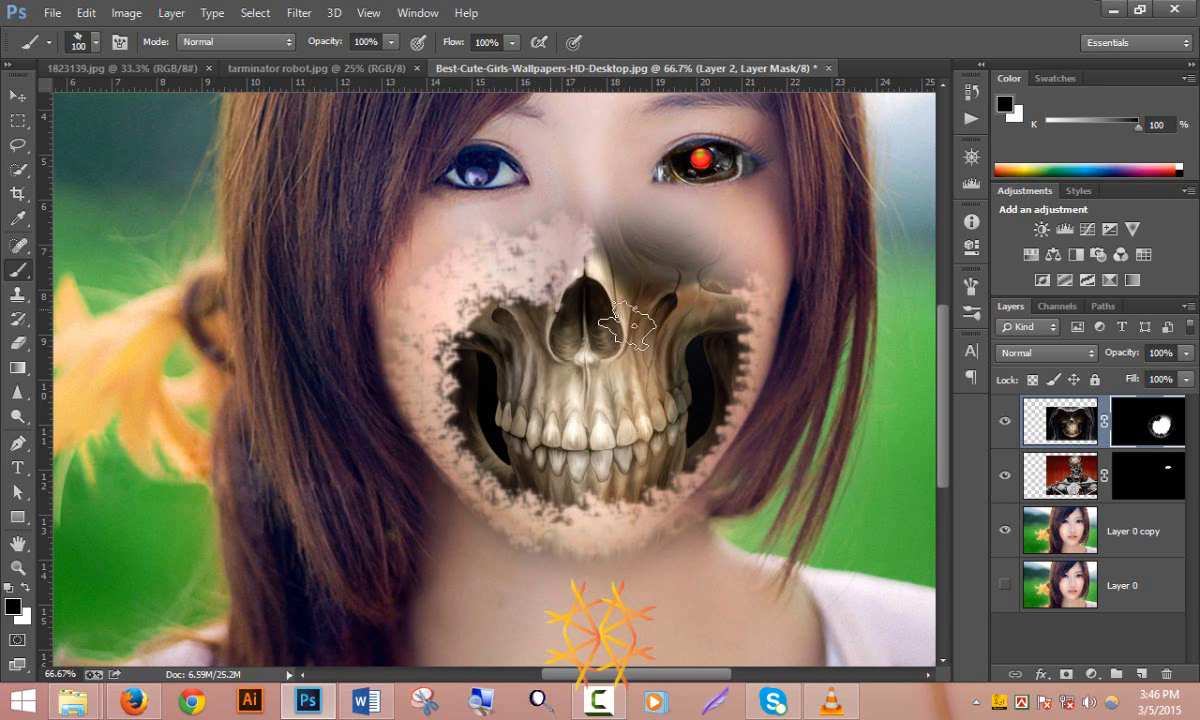
pyautogui.moveTo(650, 262)
pyautogui.mouseDown()
pyautogui.moveTo(612, 245)
pyautogui.moveTo(720, 268)
pyautogui.moveTo(624, 246)
pyautogui.moveTo(603, 214)
pyautogui.moveTo(605, 238)
pyautogui.mouseUp()
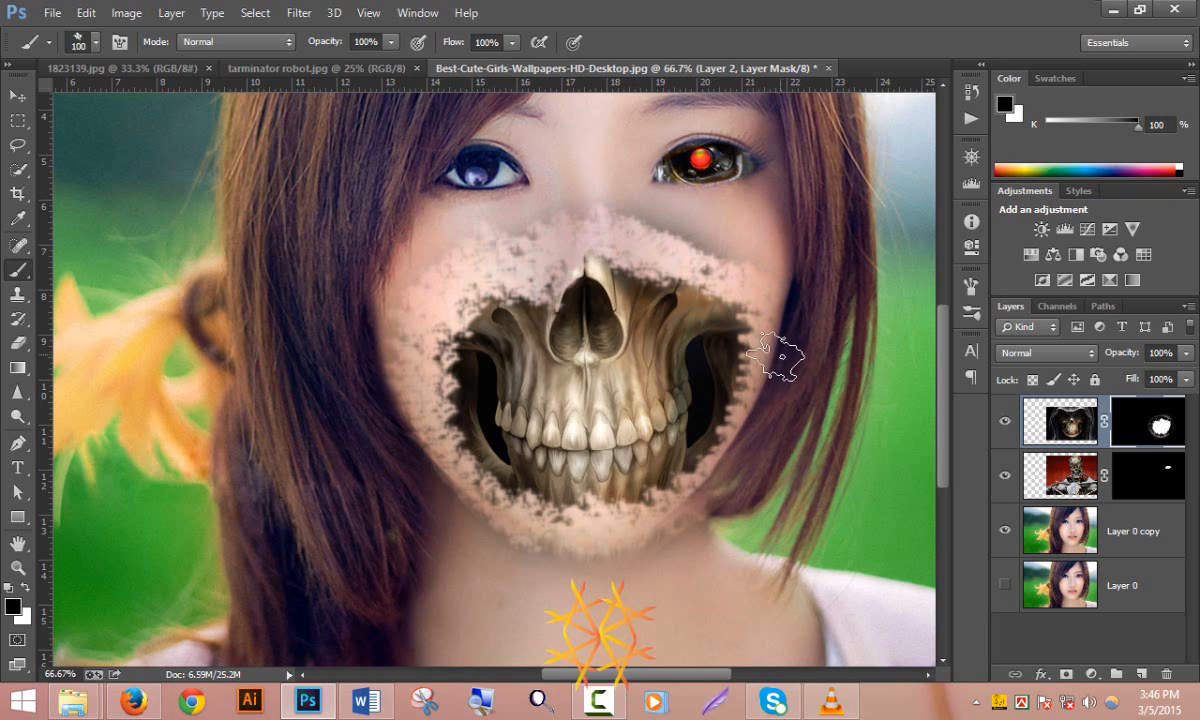
# Step: Paint the mask in black into the dark hollows on both sides of the teeth and clear leftover skull shading around the edge
pyautogui.moveTo(728, 366); pyautogui.dragTo(733, 405)
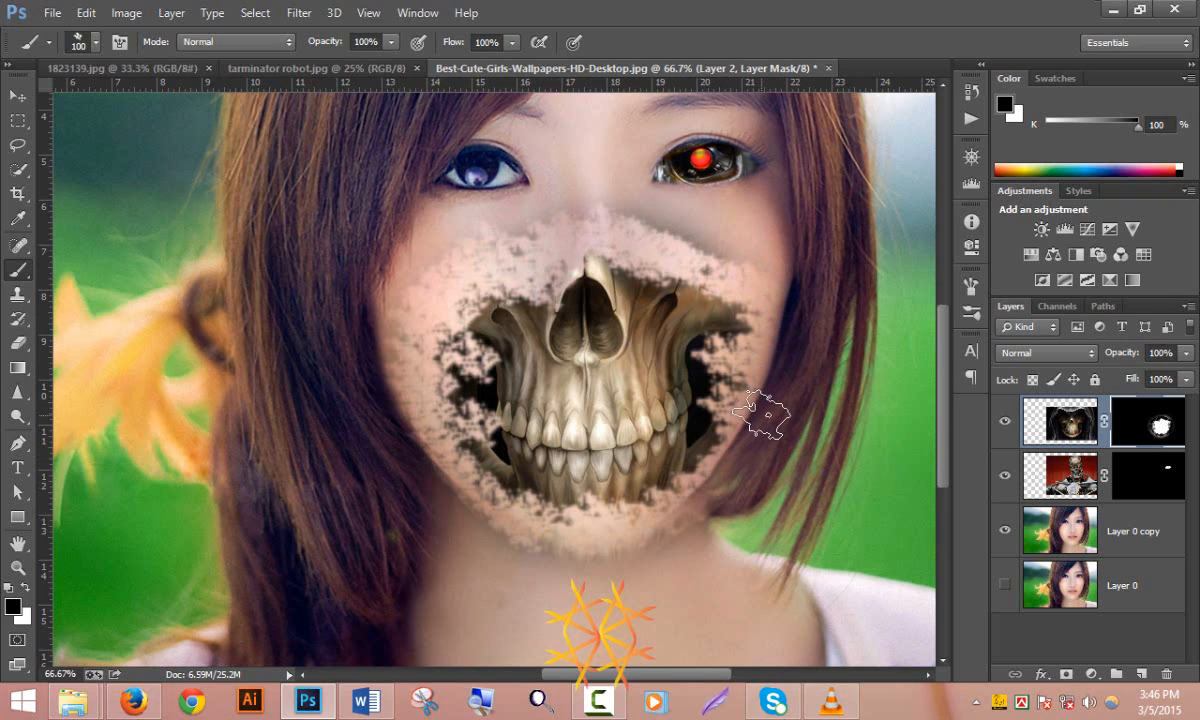
pyautogui.scroll(1, 762, 410)
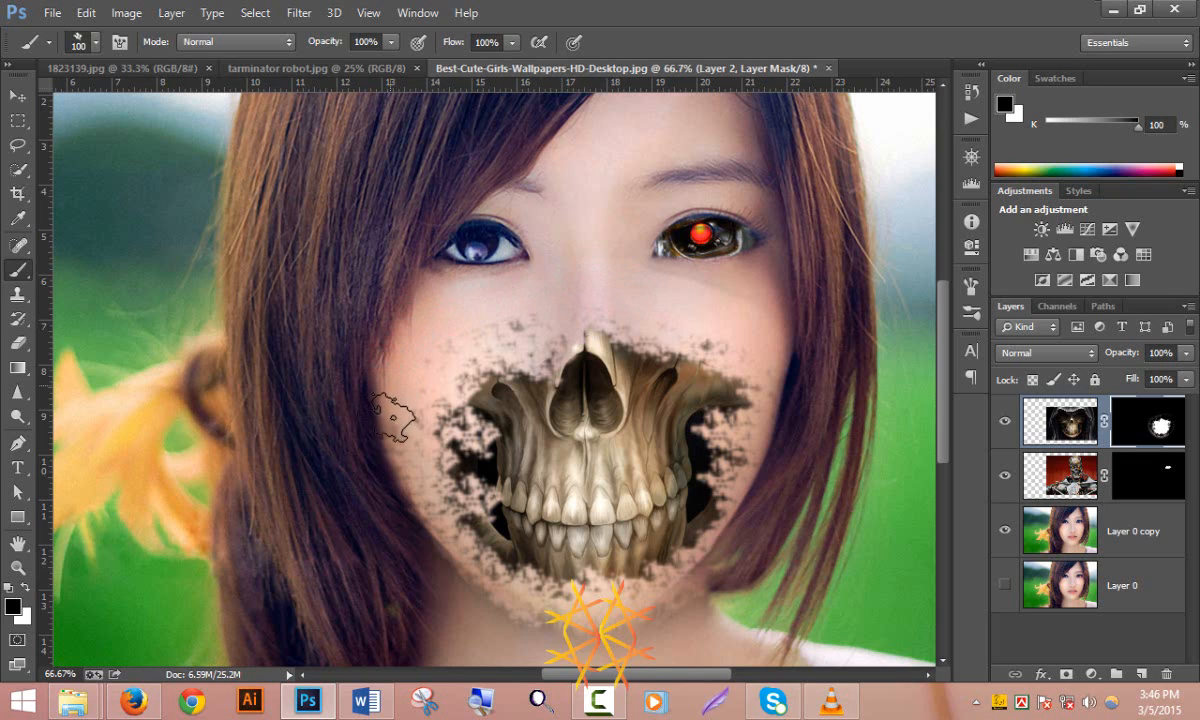
pyautogui.scroll(-1, 490, 582)
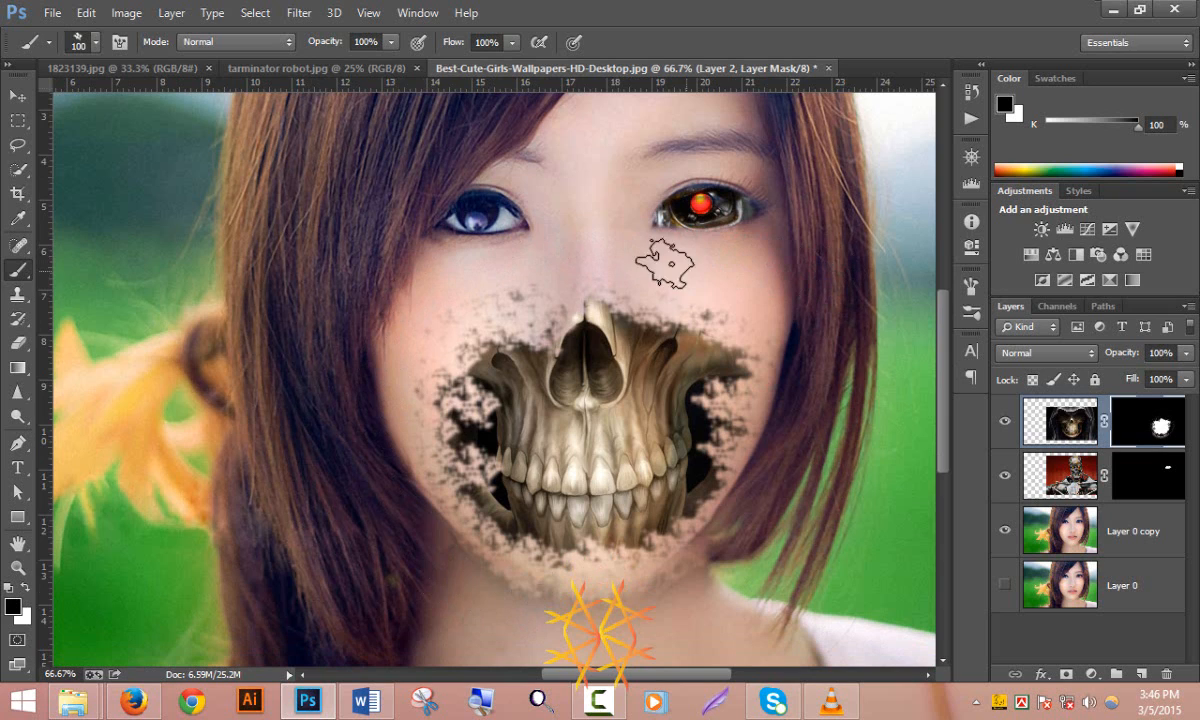
pyautogui.scroll(-4, 589, 238)
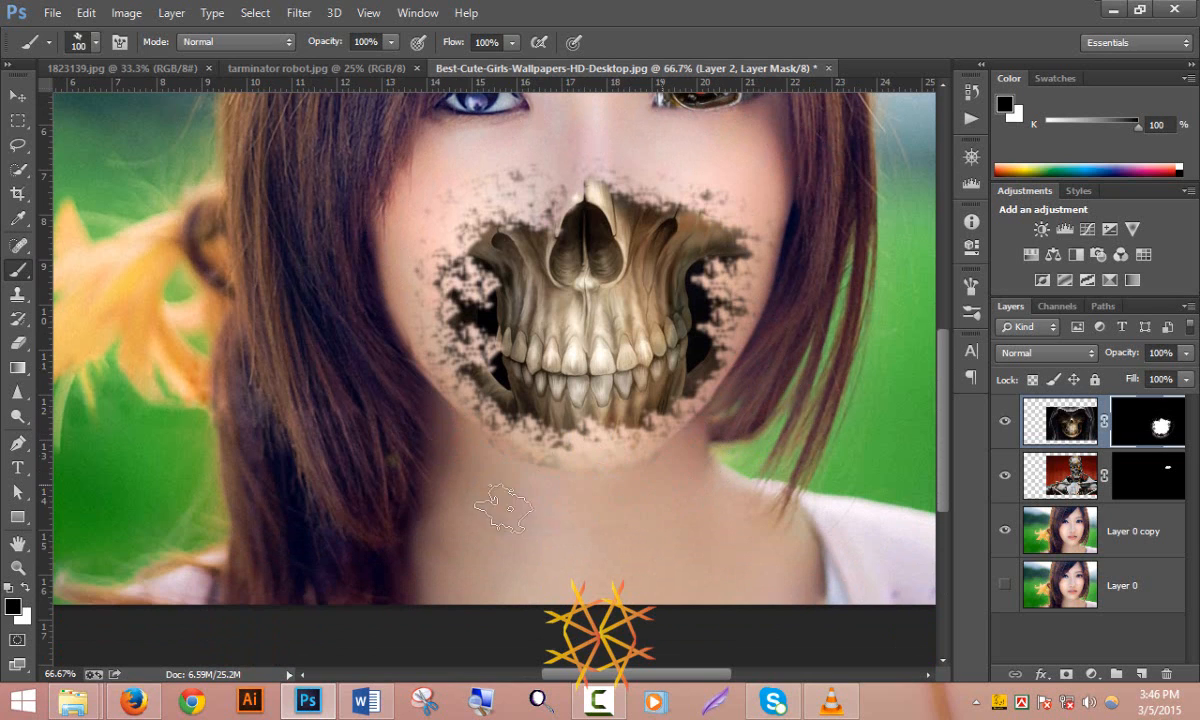
pyautogui.scroll(5, 860, 400)
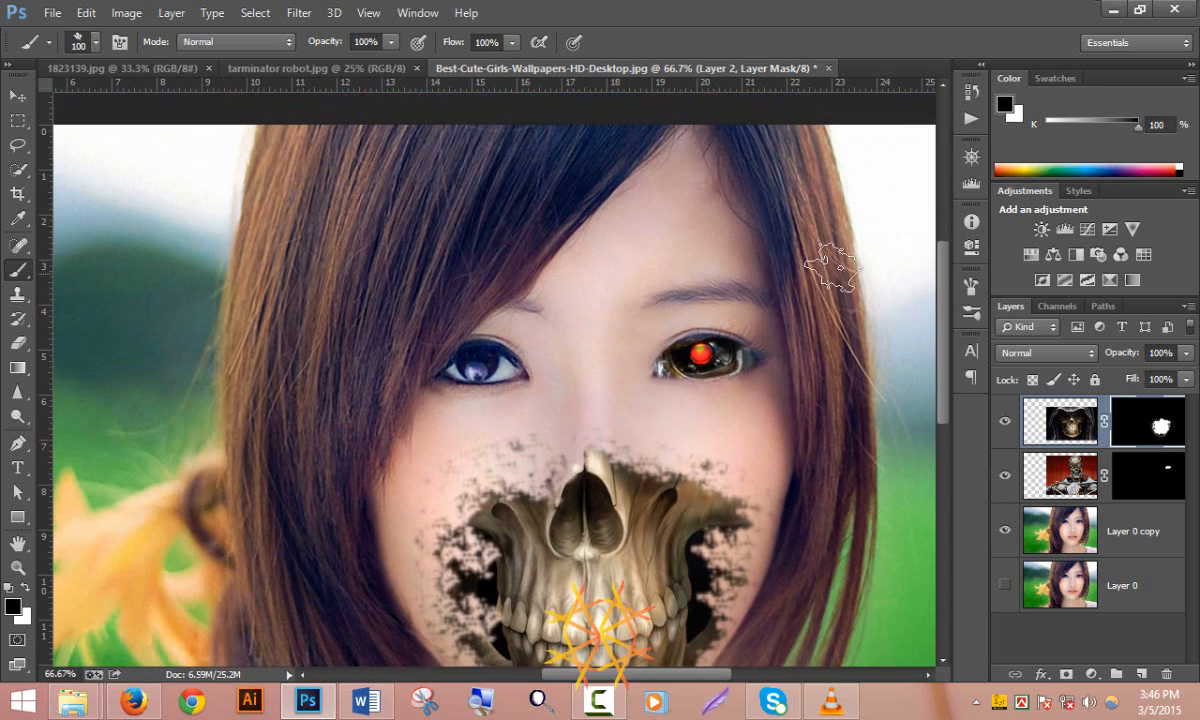
pyautogui.scroll(-3, 743, 265)
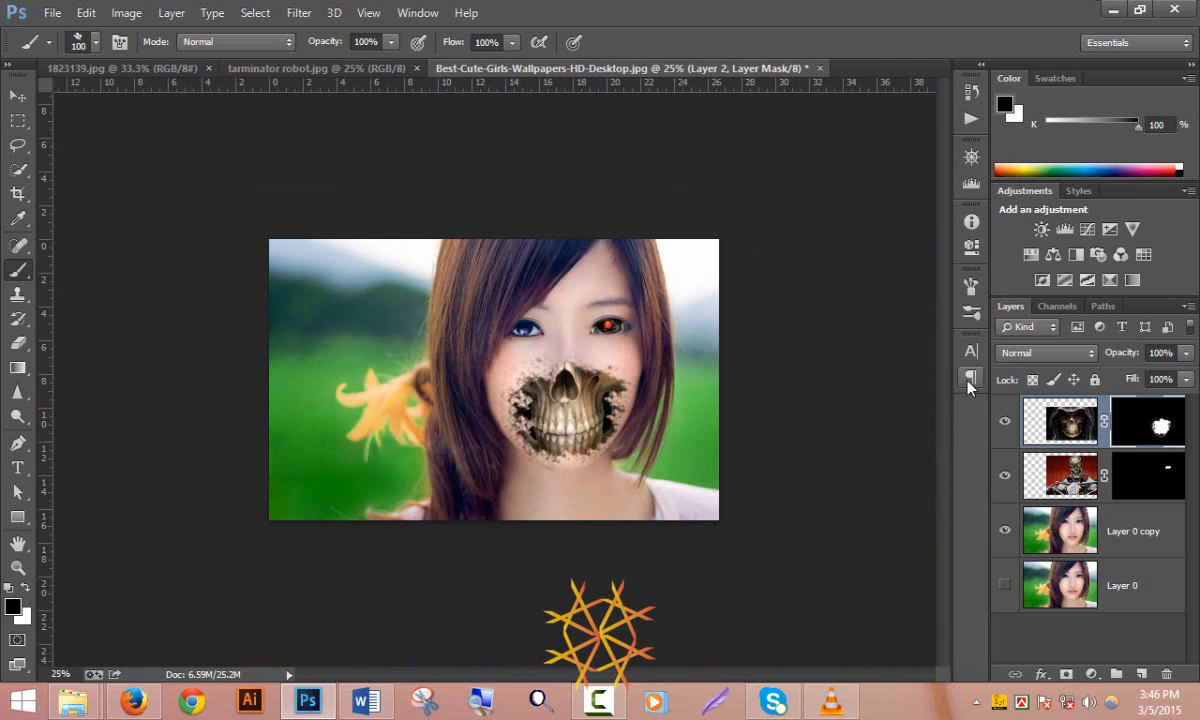